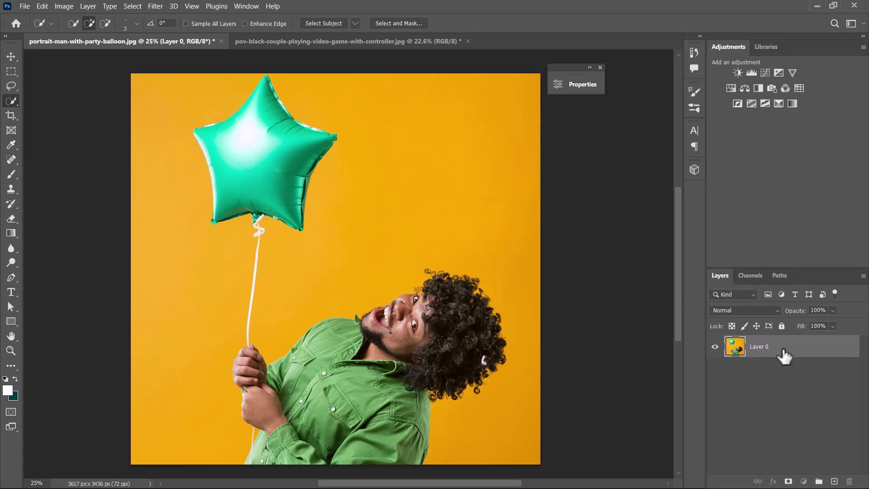
Duplicate Layer 0, select the man with the balloon using Select Subject, and mask the copy to that selection.
drag(793, 349, 834, 481)
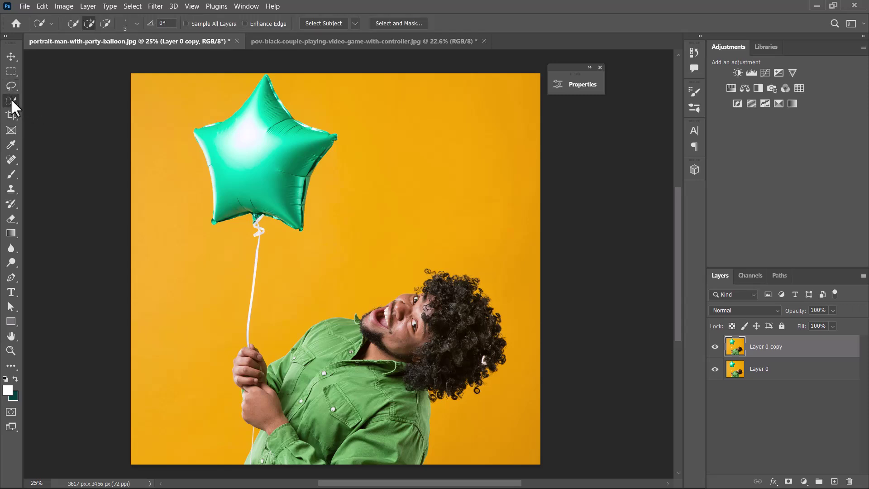
click(323, 22)
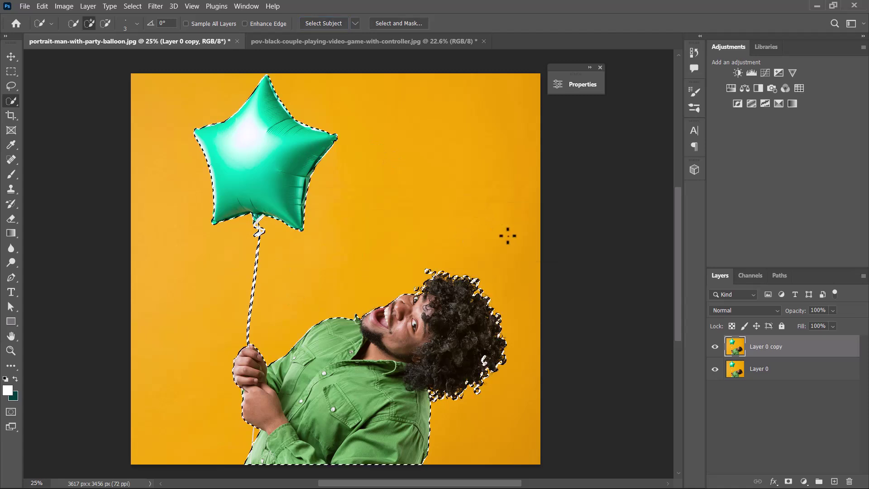
click(789, 481)
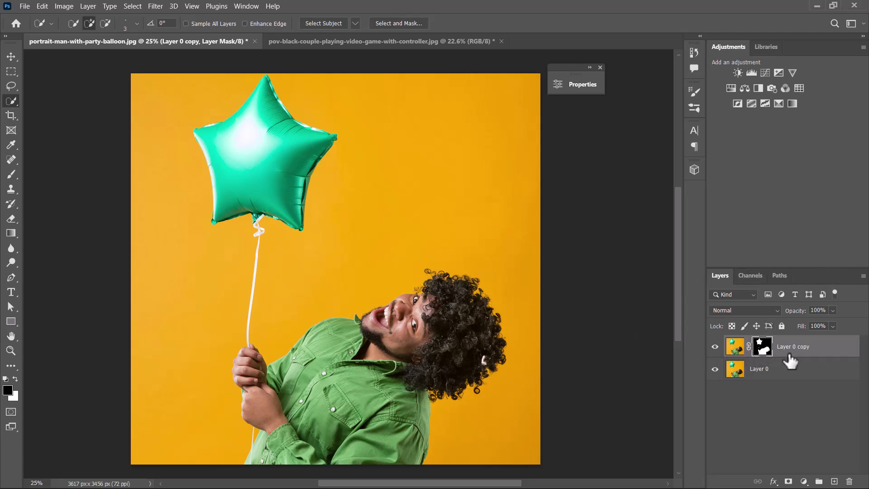
Add the centred two-line text "PARTY TIME" in white Space Grotesk Bold at 500 pt.
click(12, 292)
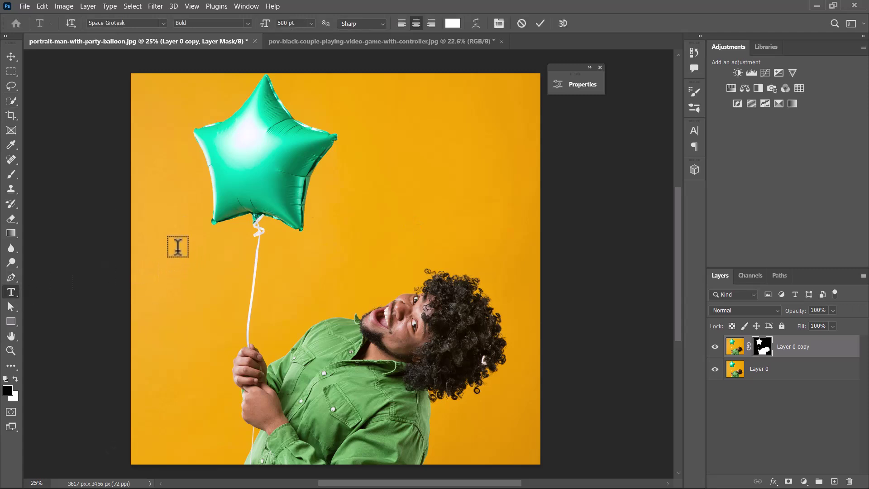
click(178, 247)
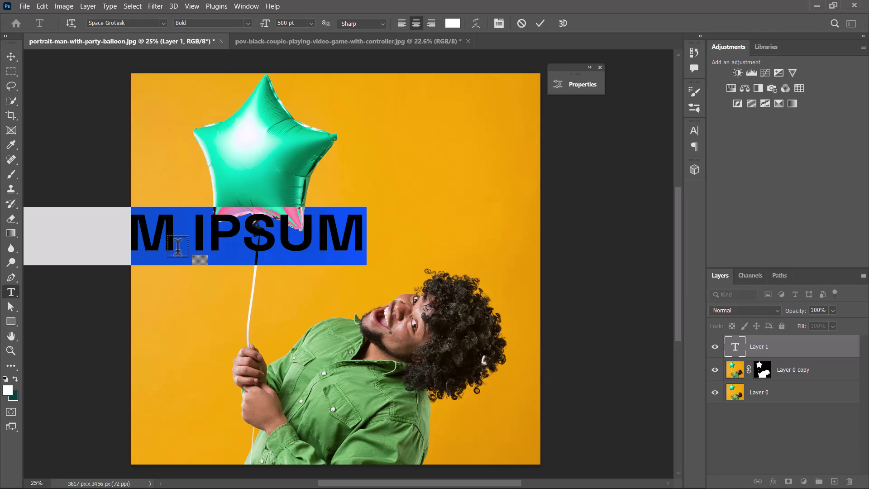
text(PART)
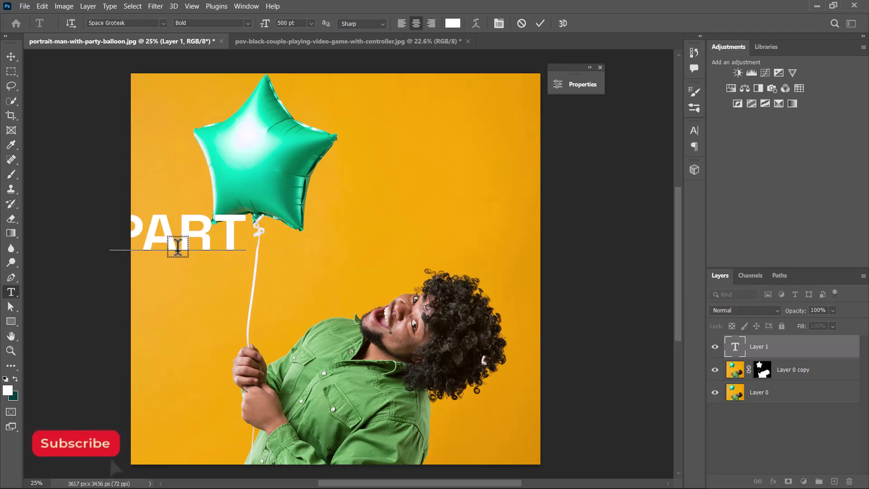
text(Y)
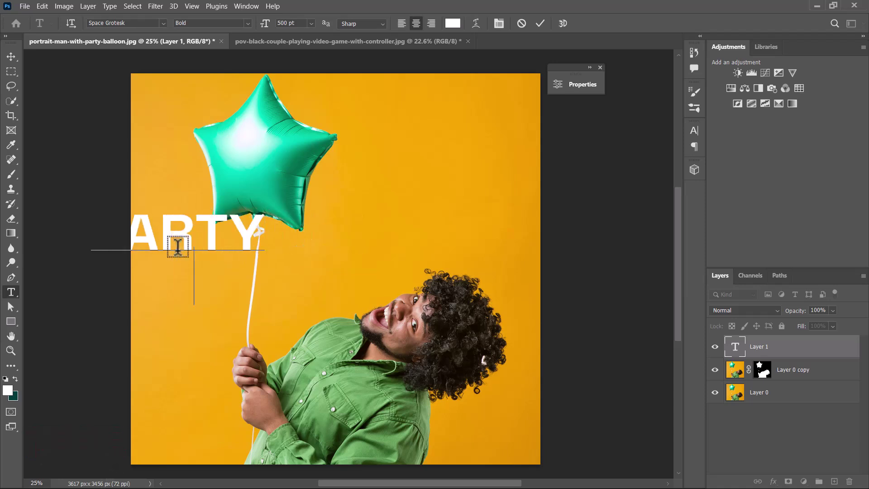
text(TIME)
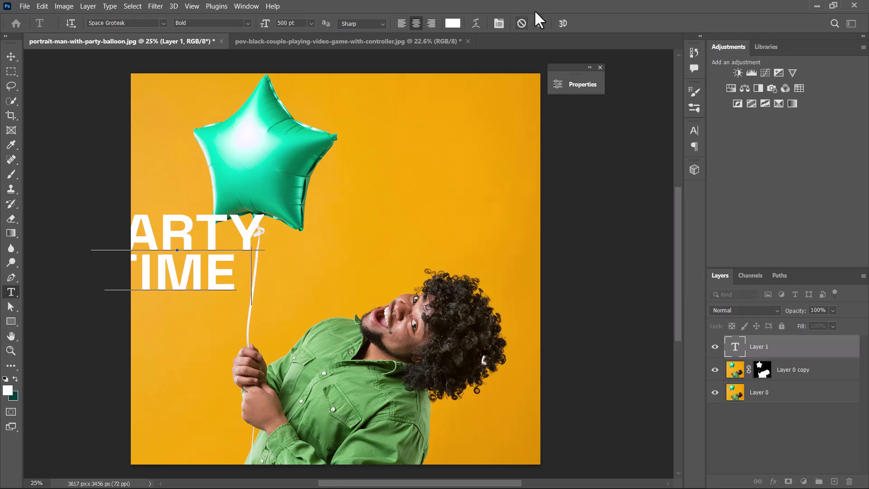
click(540, 23)
Move the "PARTY TIME" text over the man's torso and scale it up to about 200%.
click(11, 56)
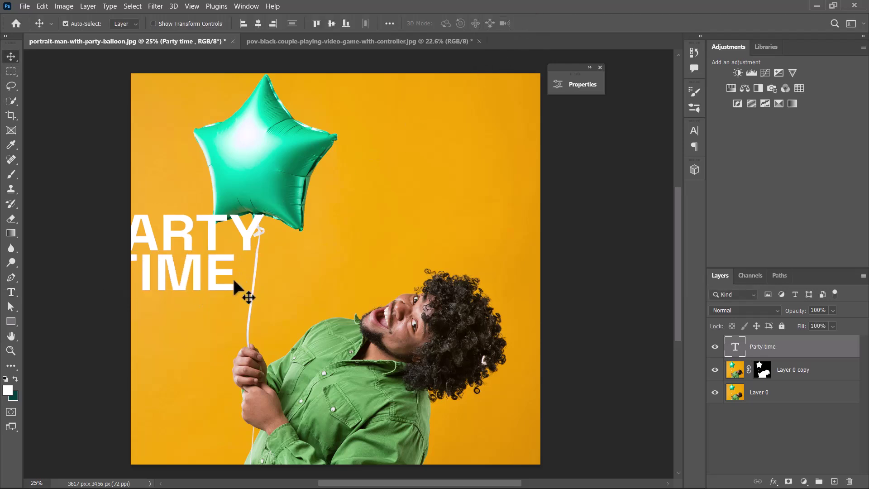
drag(196, 273, 368, 383)
key(ctrl+t)
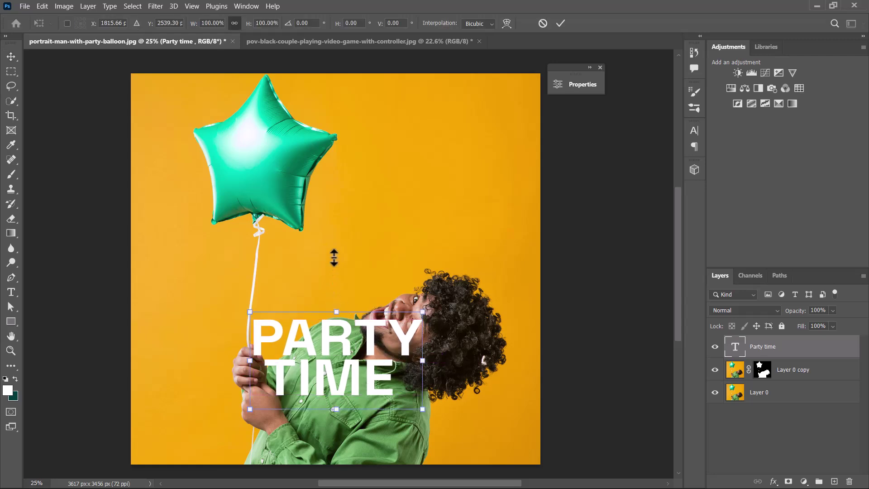
drag(334, 258, 340, 236)
drag(360, 289, 364, 331)
drag(335, 270, 339, 231)
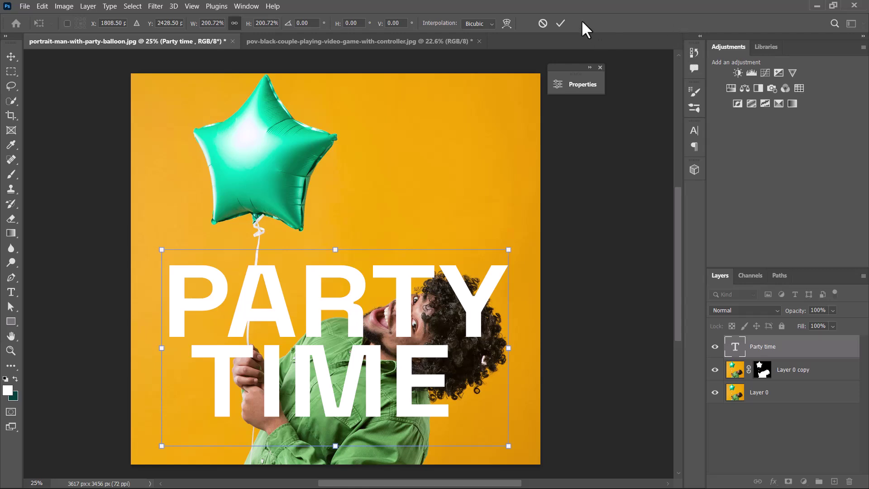
click(561, 29)
Shift the "PARTY TIME" text down towards the image's lower edge and enlarge it by about 2% more.
drag(406, 275, 410, 308)
key(ctrl+t)
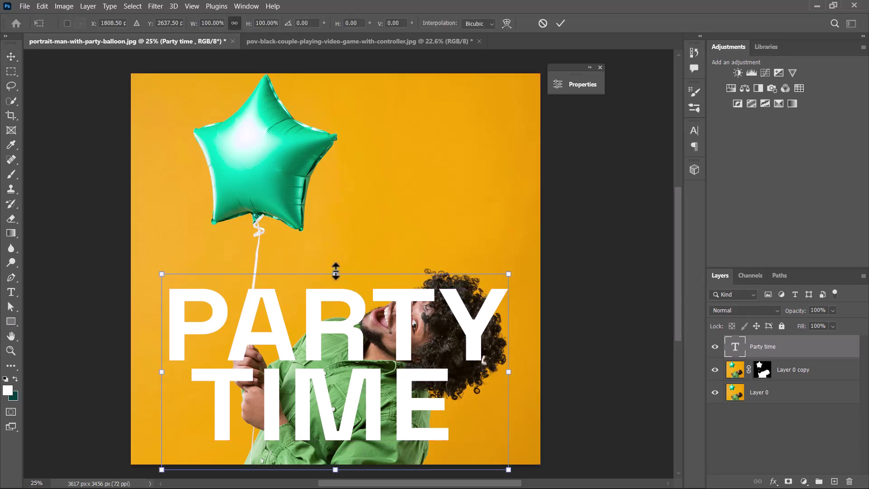
drag(335, 271, 335, 269)
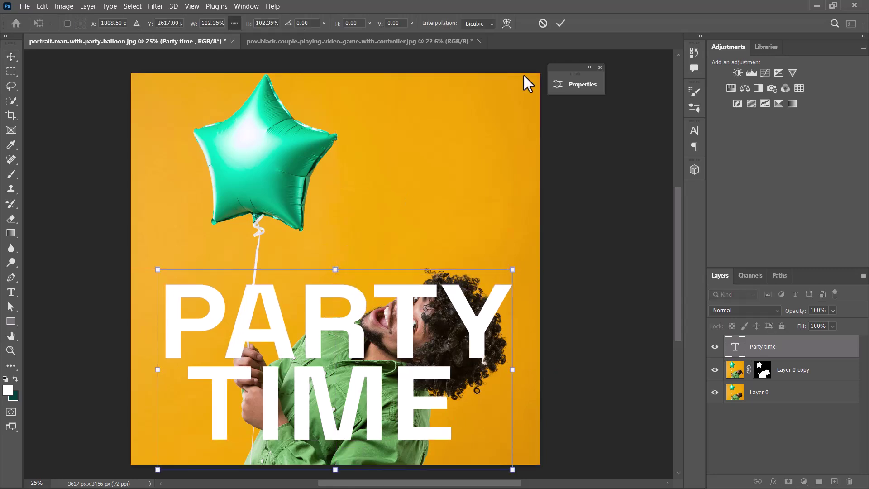
click(560, 22)
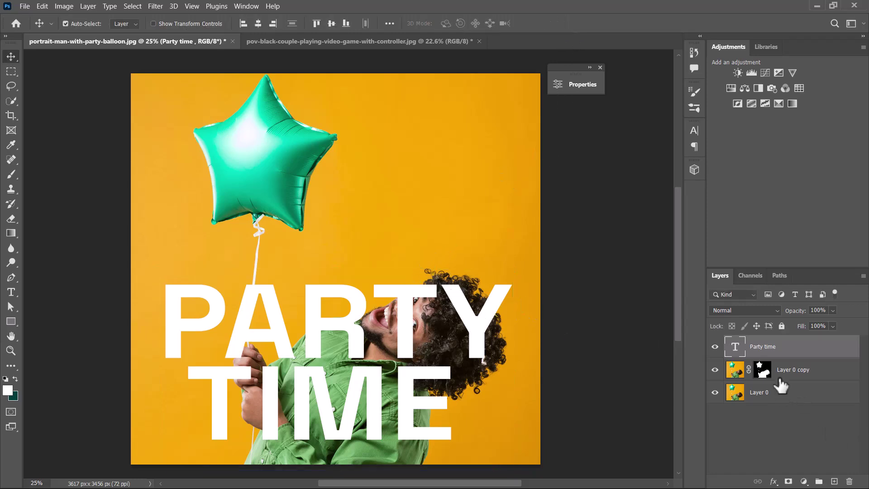
Duplicate the "Party time" text layer, hide the original, and convert the copy to a shape.
drag(795, 342, 834, 480)
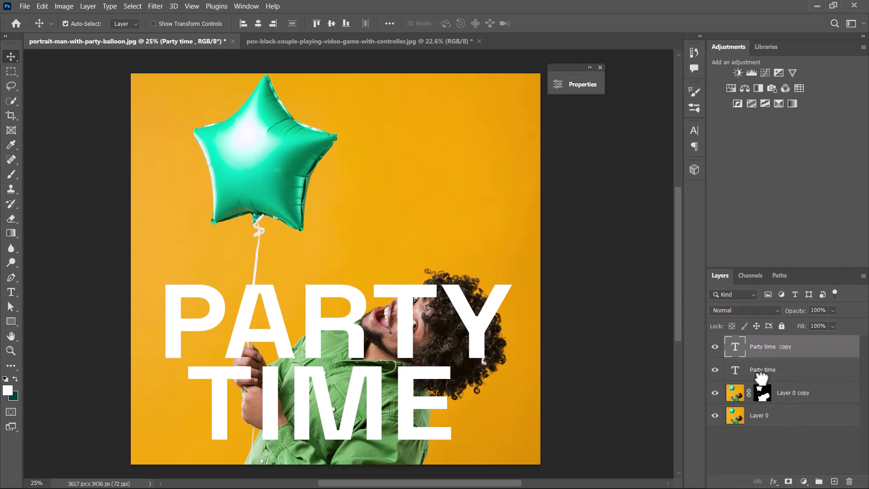
click(715, 369)
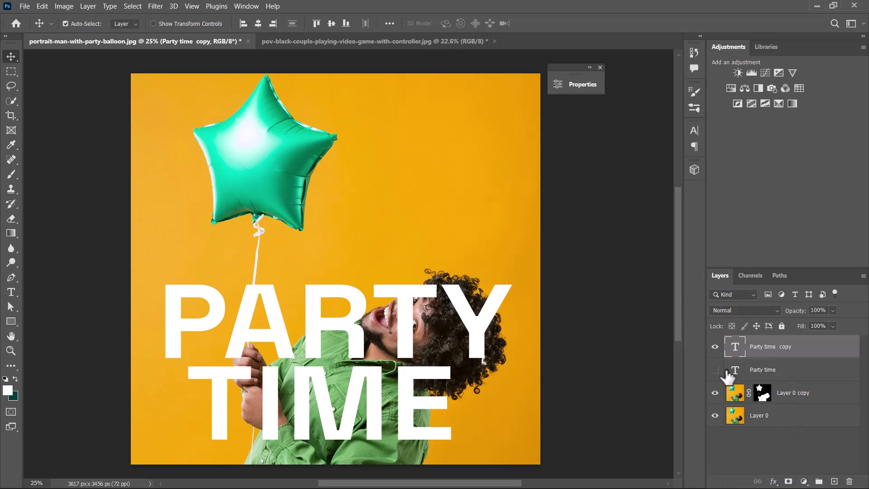
right_click(806, 352)
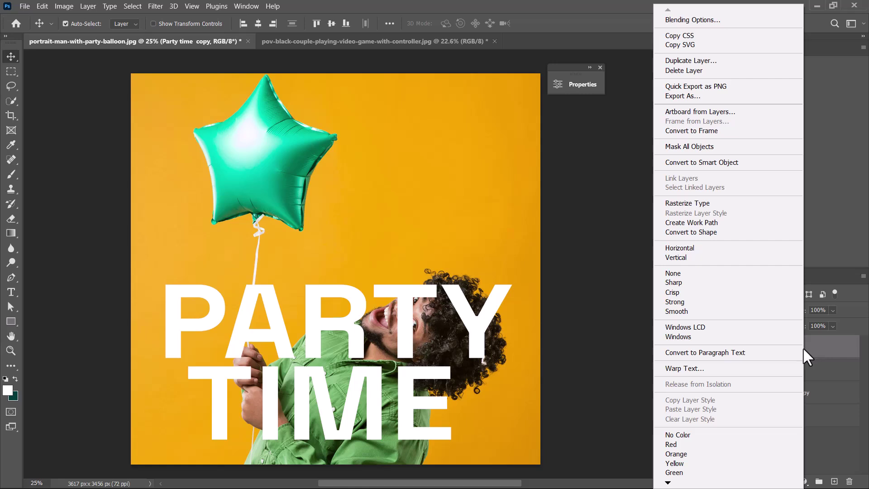
click(689, 232)
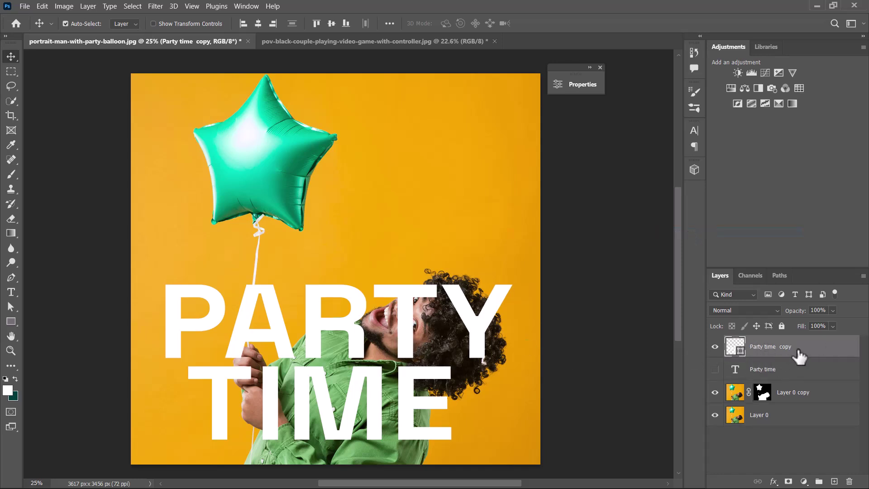
Turn the "Party time copy" shape into an outline with no fill and a white 10 px stroke.
click(8, 320)
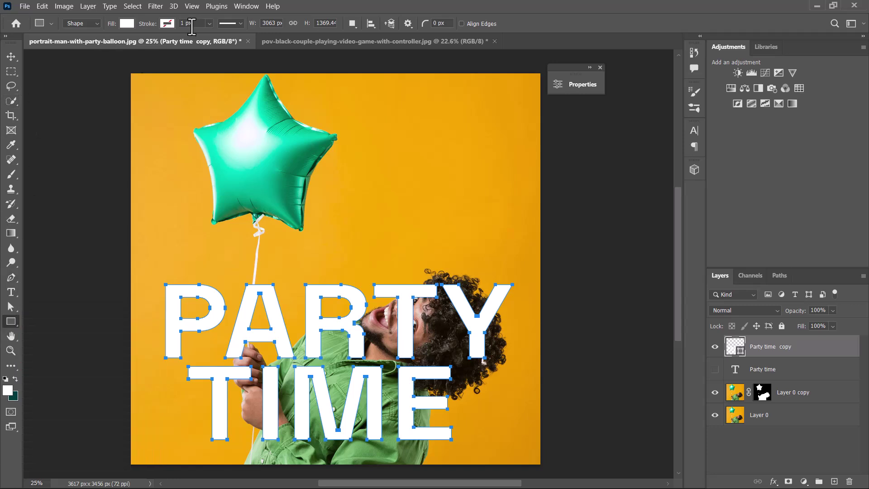
click(123, 23)
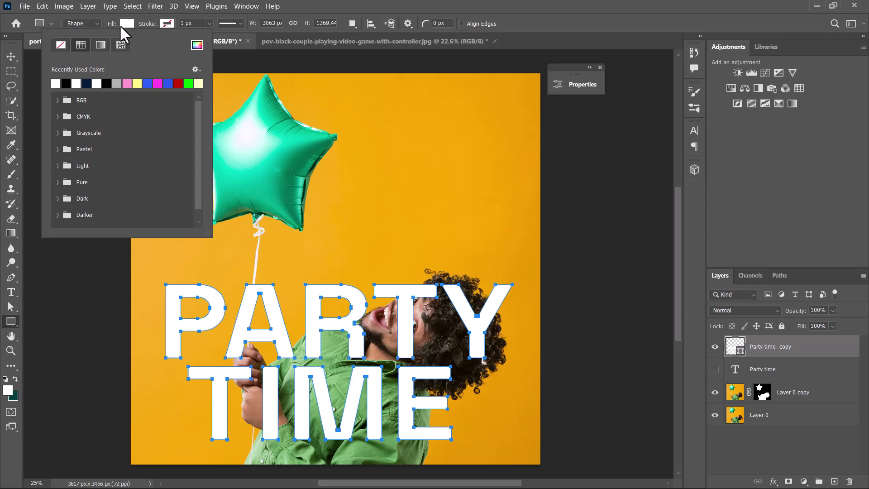
click(62, 44)
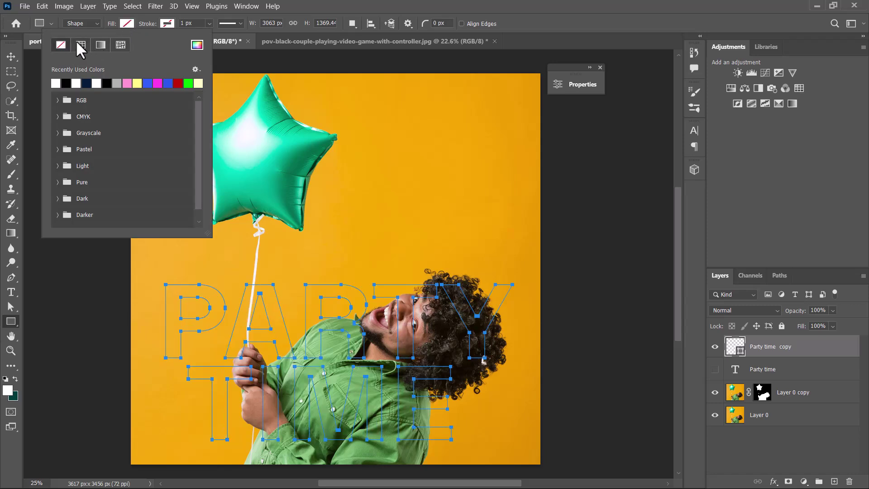
click(168, 24)
click(168, 24)
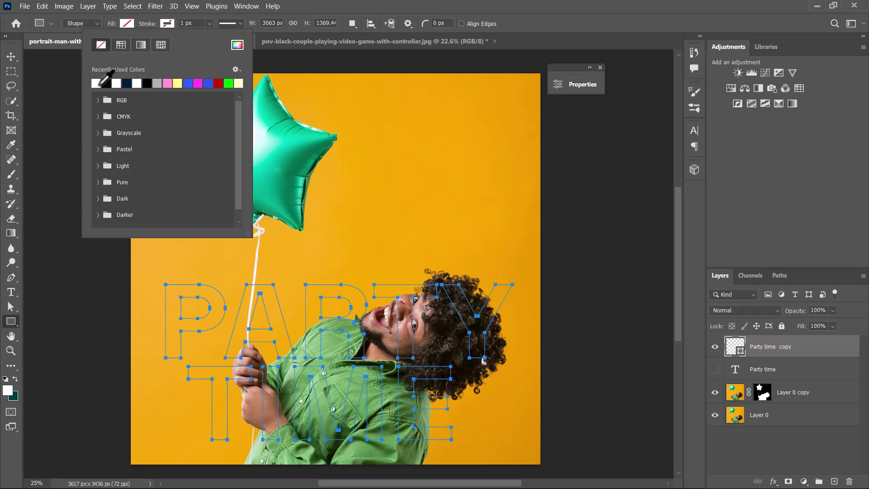
click(102, 84)
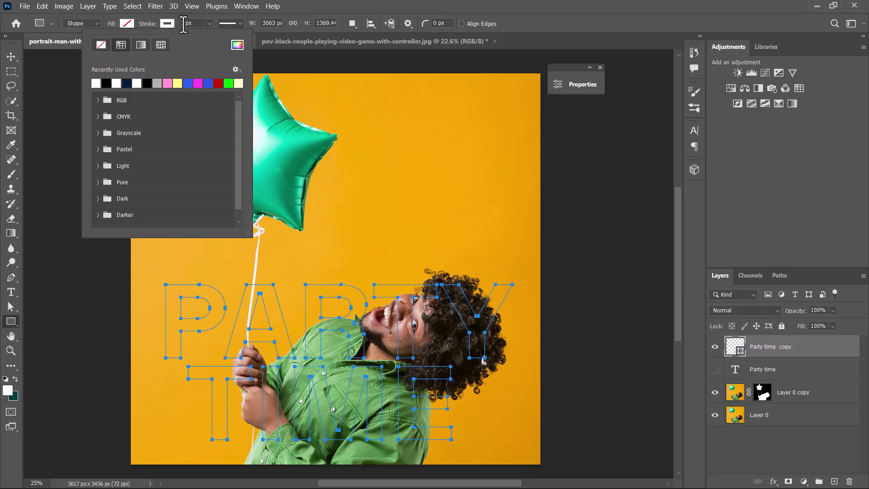
click(185, 22)
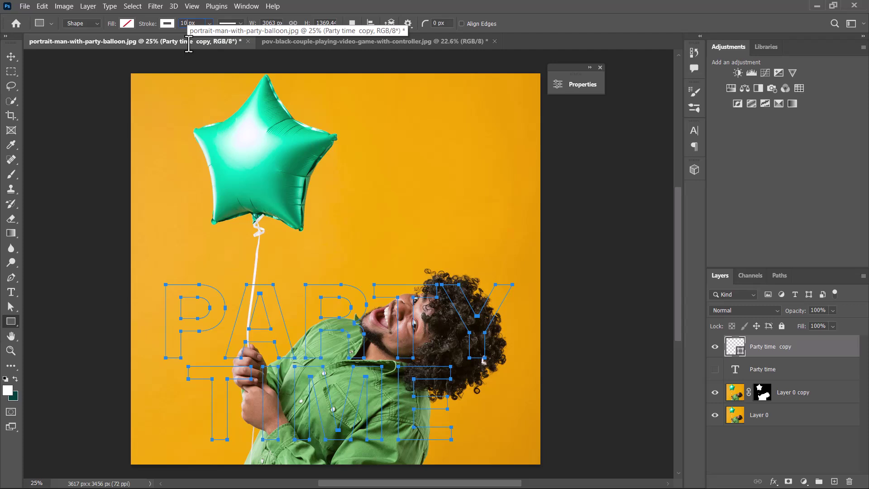
click(10, 57)
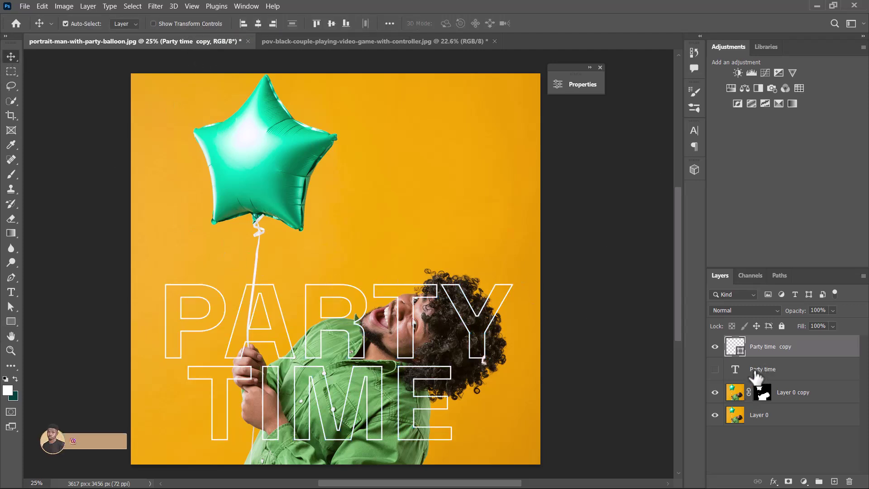
Show the original "Party time" text layer and place it beneath the masked Layer 0 copy.
click(782, 369)
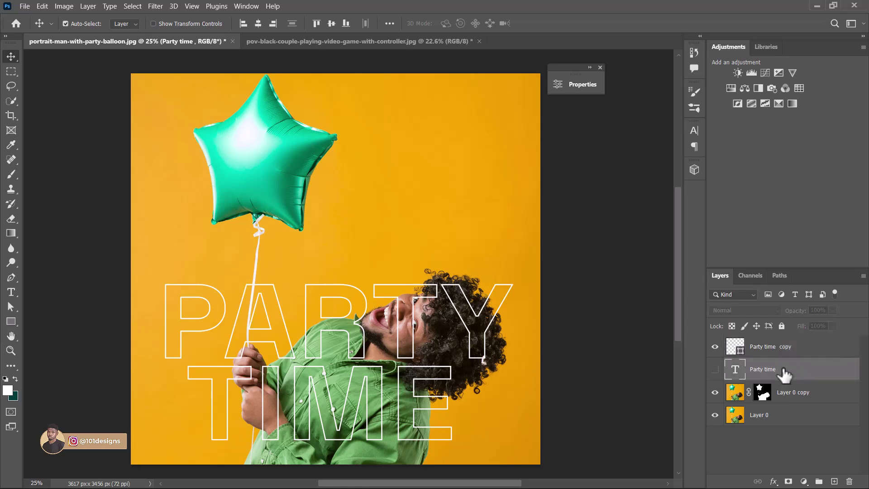
click(715, 371)
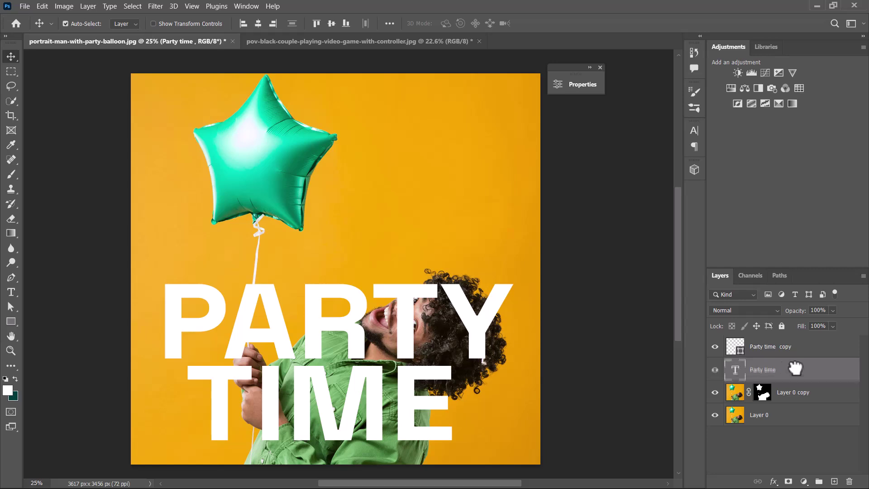
drag(797, 369, 799, 403)
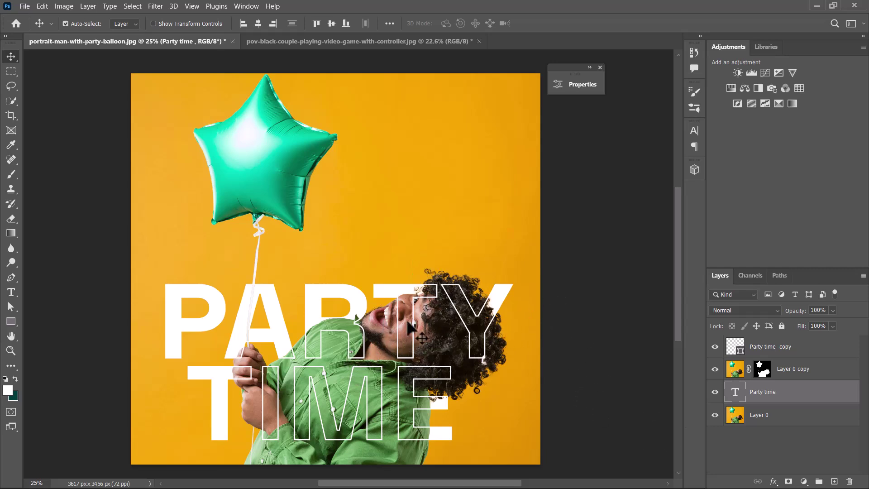
Select the outlined and solid "Party time" layers together and move them slightly to the right.
ctrl+click(785, 353)
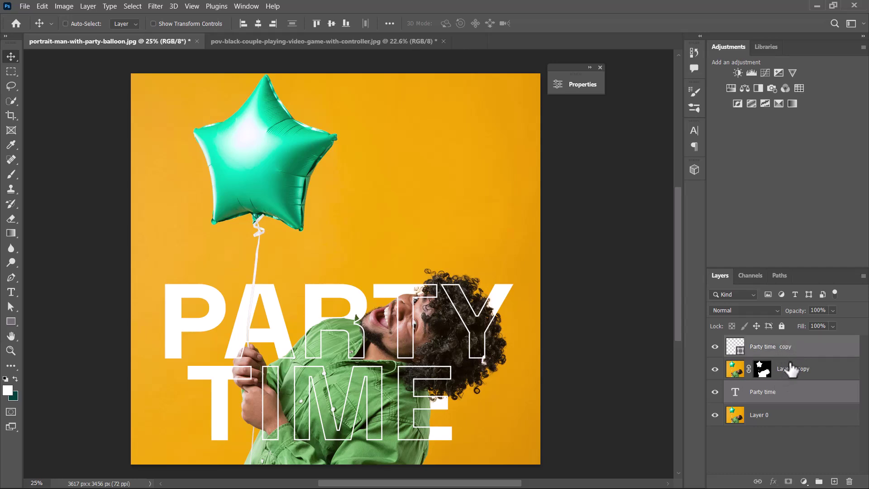
key(ctrl+t)
drag(400, 317, 421, 360)
key(Return)
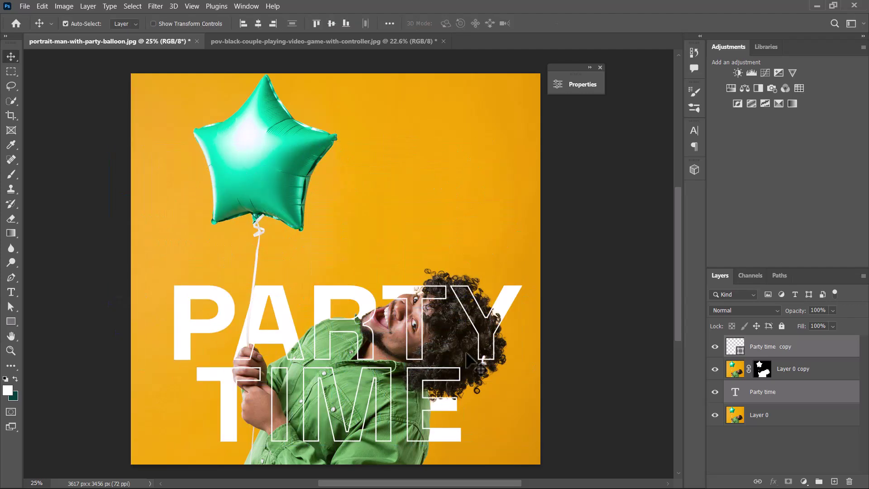
In the image of the couple playing a video game, draw a white rectangle about 3811 × 621 px across their laps.
click(290, 38)
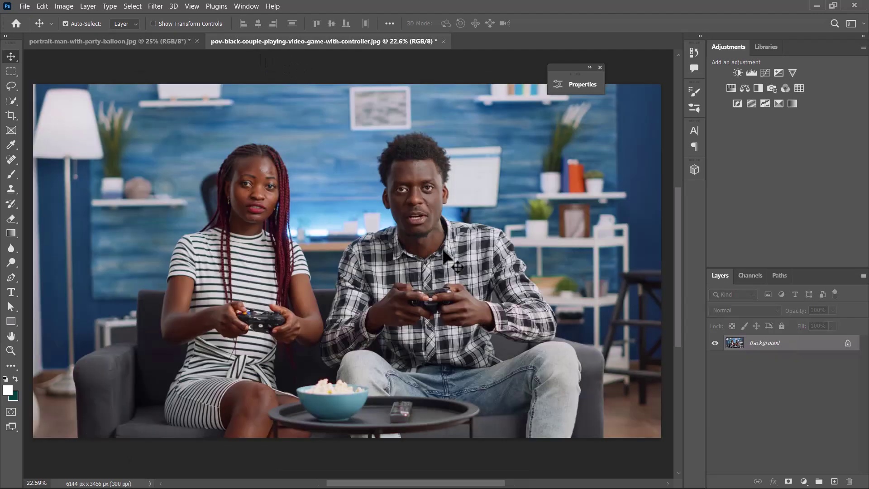
click(10, 321)
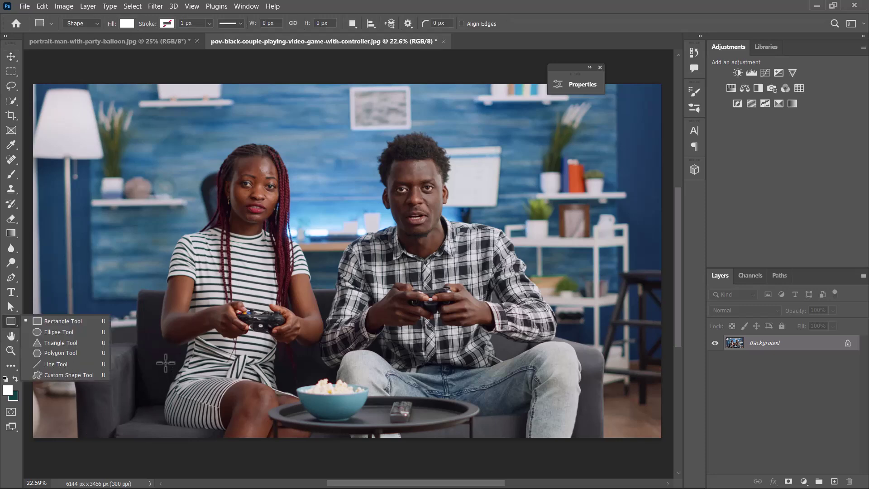
drag(146, 349, 313, 425)
drag(387, 425, 536, 413)
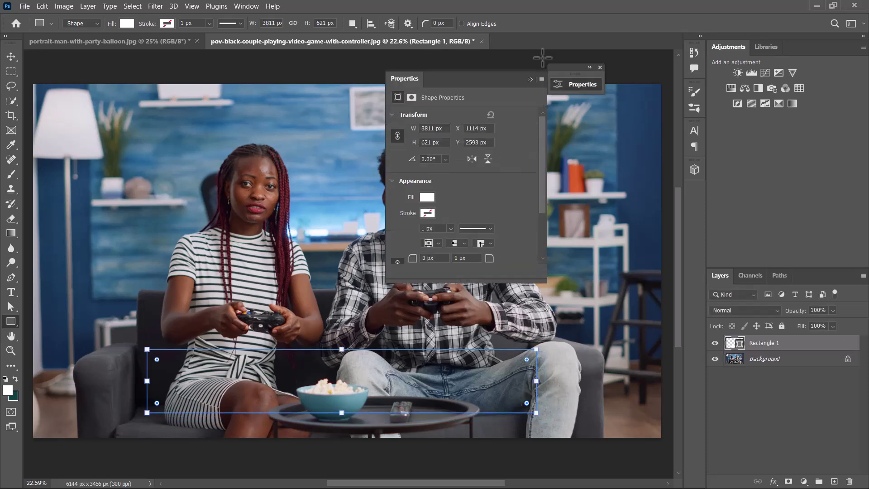
click(530, 80)
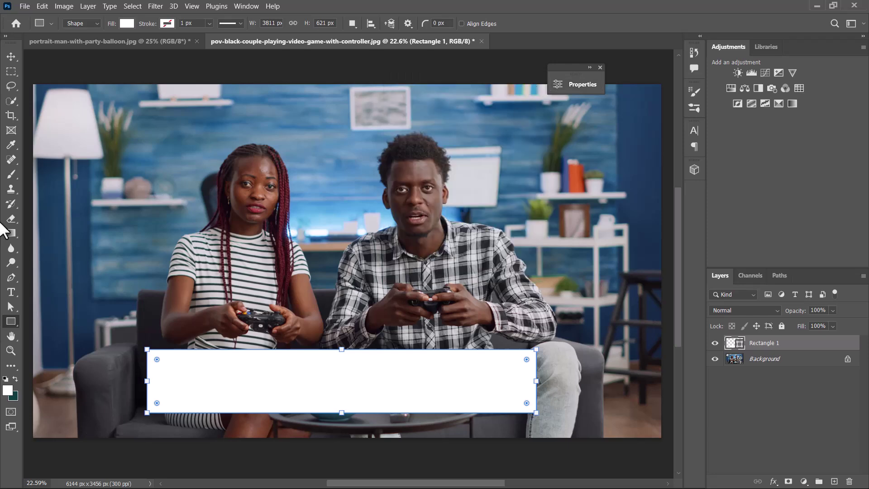
Add a white "GAME TIME" text layer over the photo of the couple.
click(11, 292)
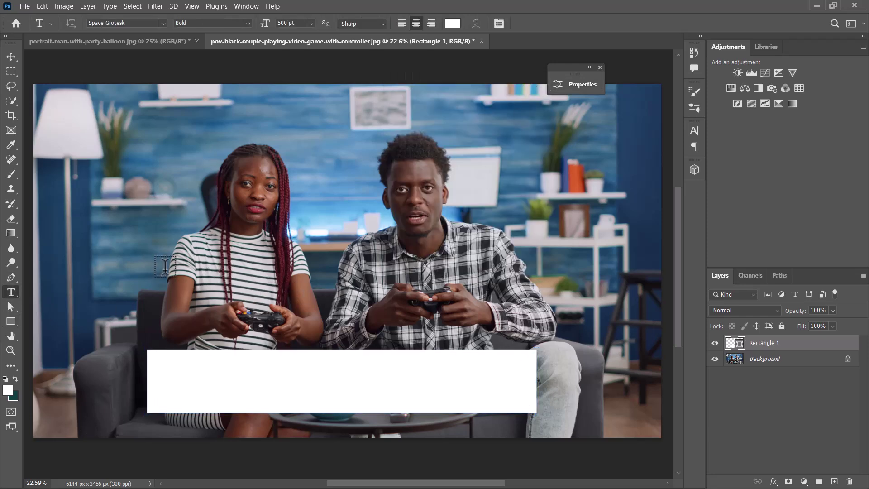
click(169, 269)
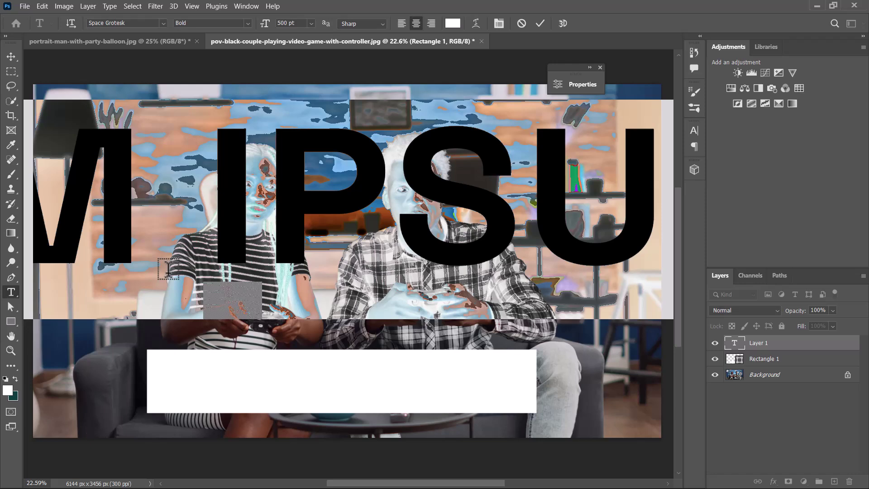
text(GAME )
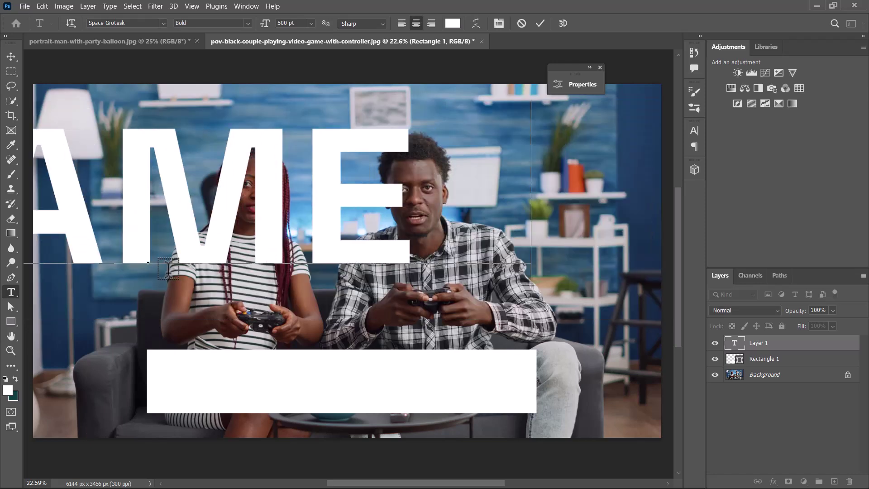
text(TIME)
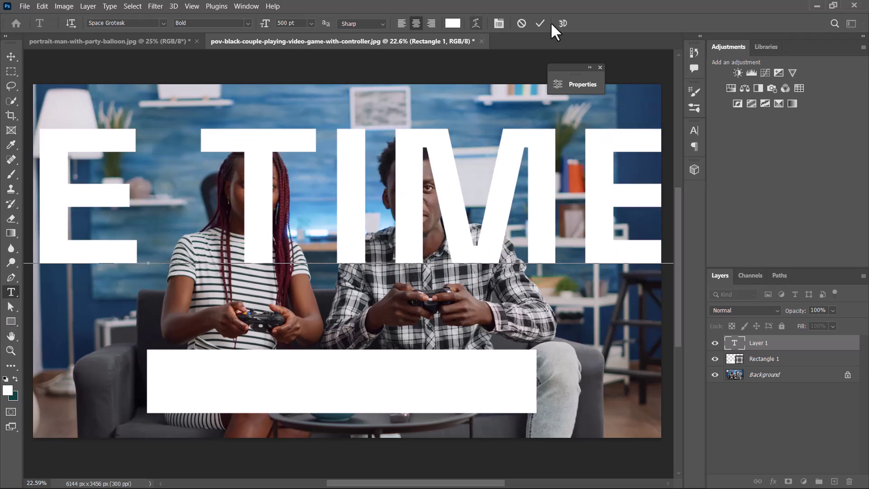
click(11, 57)
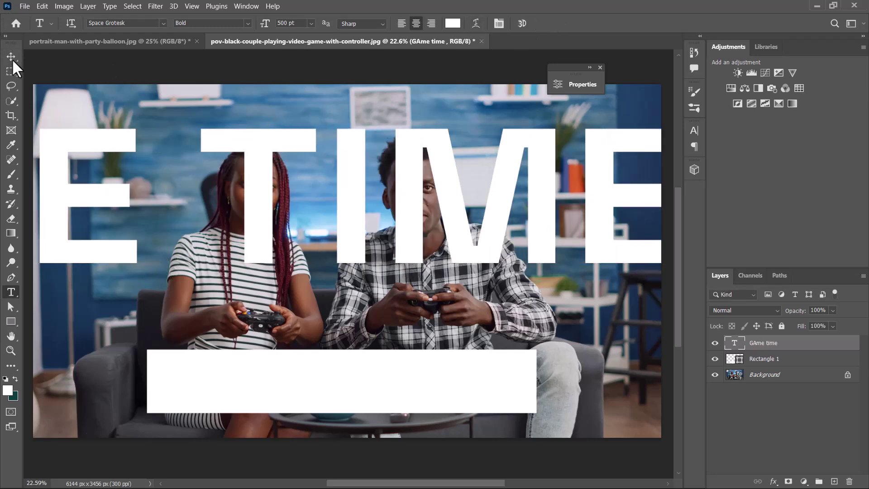
Scale the "GAME TIME" text to 24.54% and center it over the white rectangle.
key(ctrl+t)
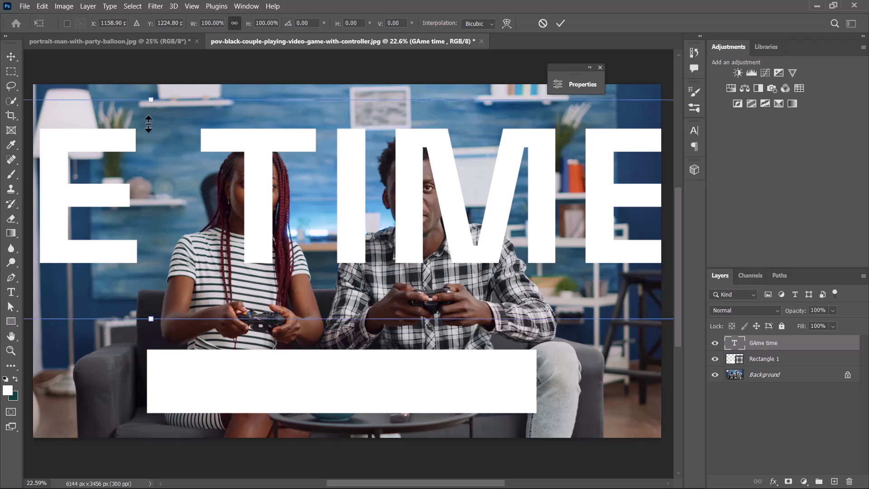
drag(149, 123, 156, 255)
drag(305, 340, 333, 389)
drag(329, 389, 319, 394)
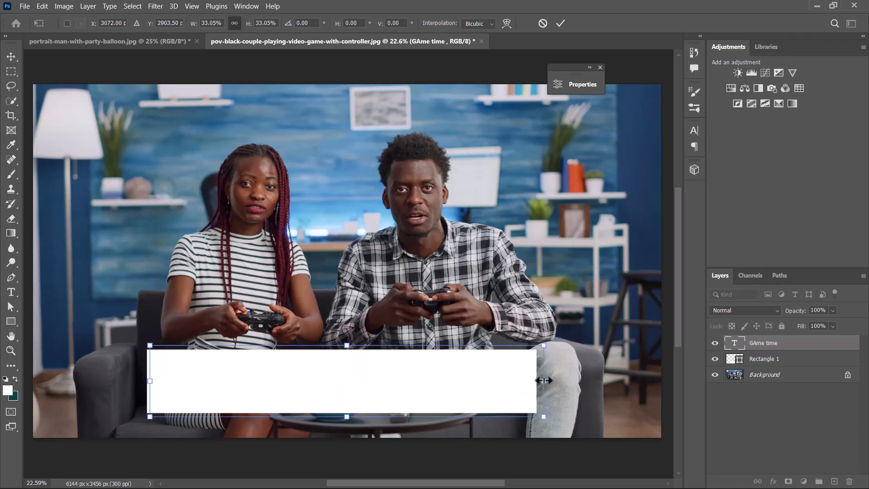
drag(528, 381, 417, 378)
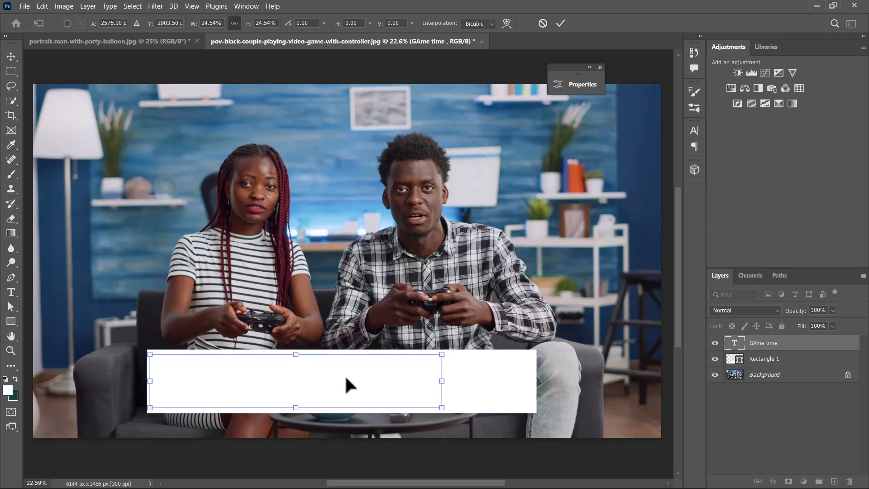
drag(322, 379, 364, 378)
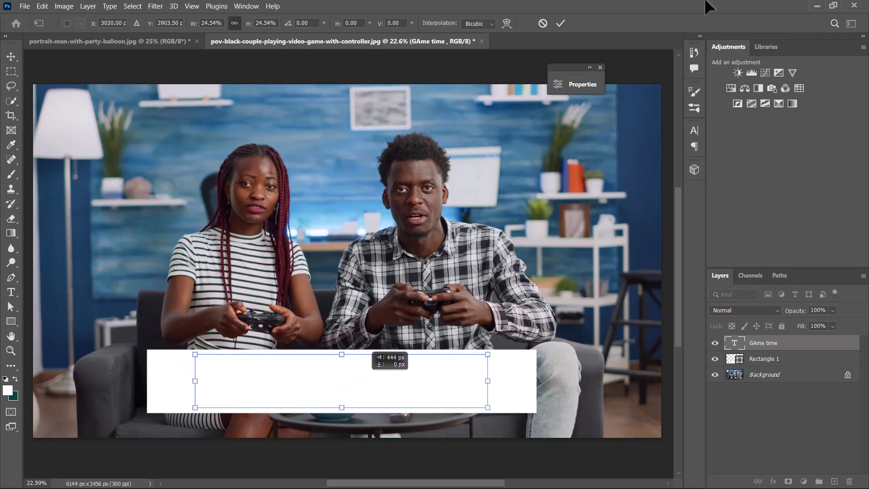
key(Return)
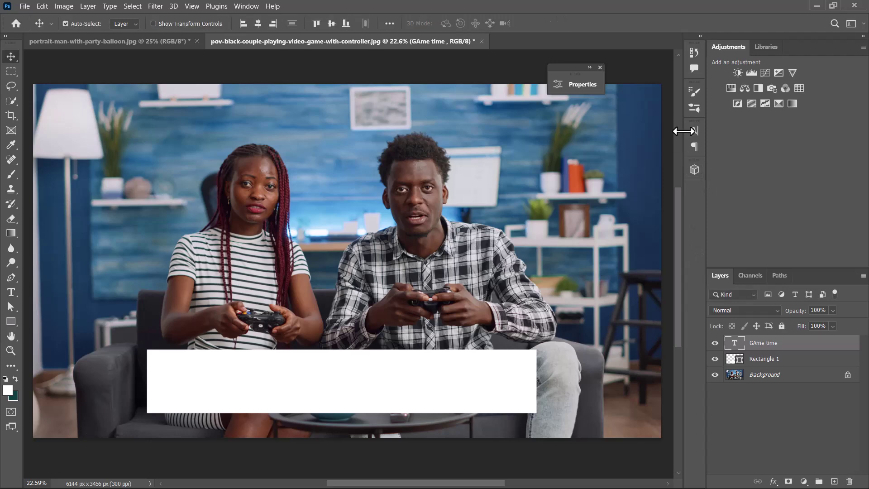
Recolor the "GAME TIME" text to dark blue #122641, sampled from the photo near the sofa.
click(695, 130)
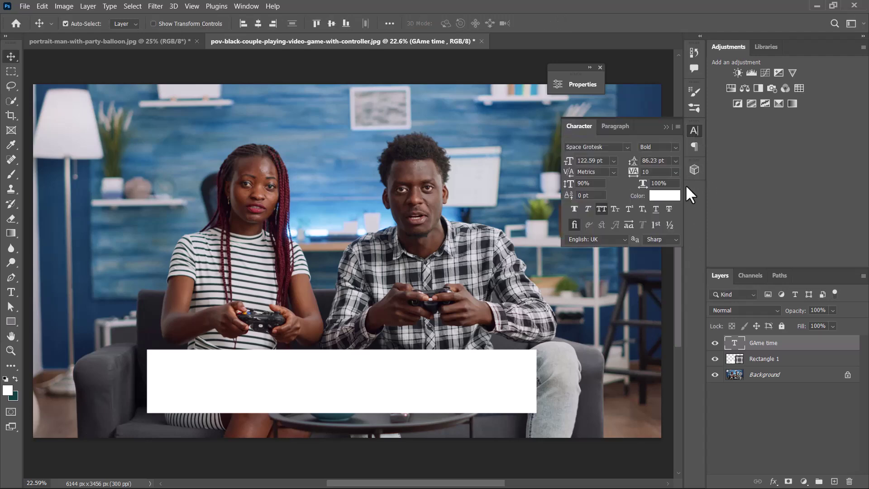
click(660, 197)
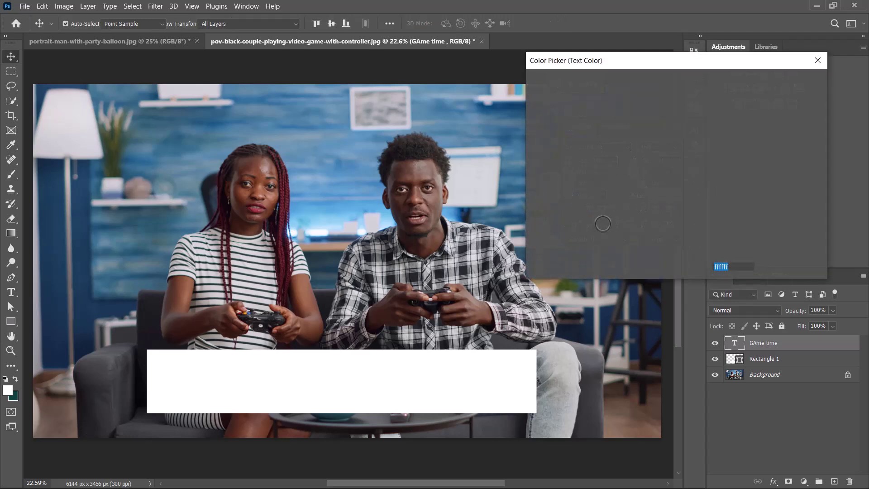
click(85, 347)
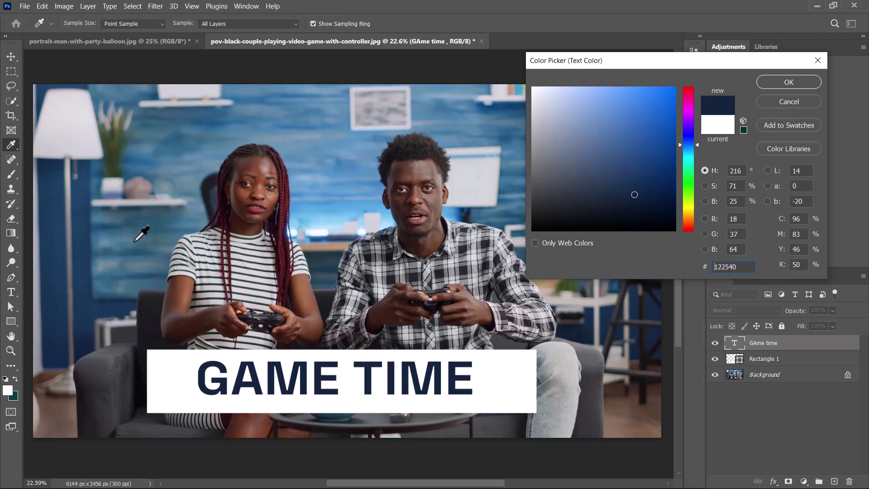
drag(88, 339, 93, 340)
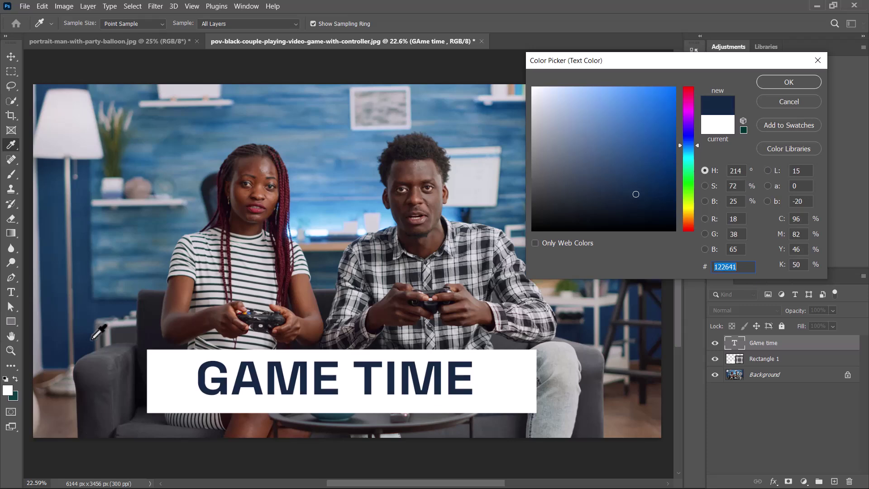
click(788, 82)
key(v)
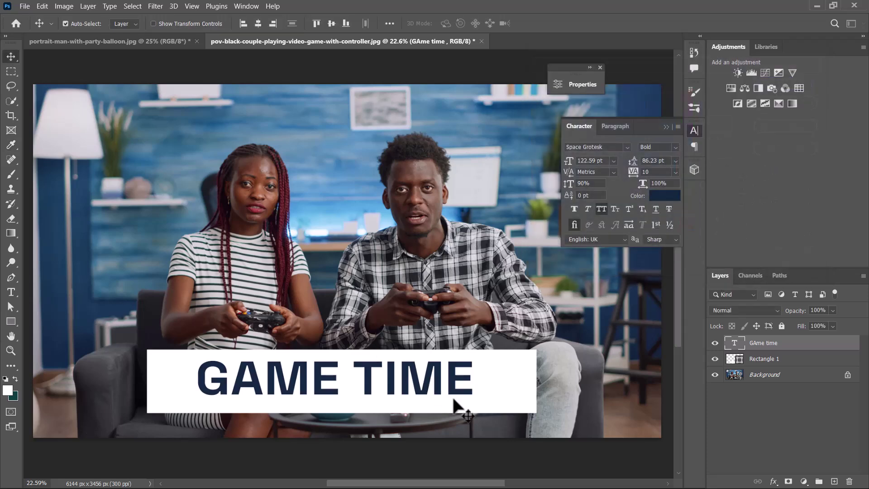
Shrink the white rectangle to 79.43% width and 90.66% height so it fits closely around the text.
click(471, 410)
key(ctrl+t)
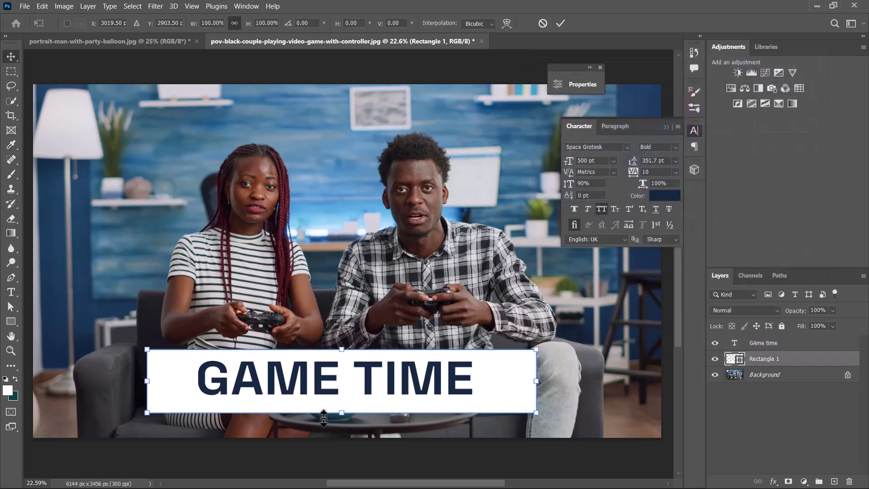
drag(149, 383, 183, 383)
drag(532, 379, 493, 381)
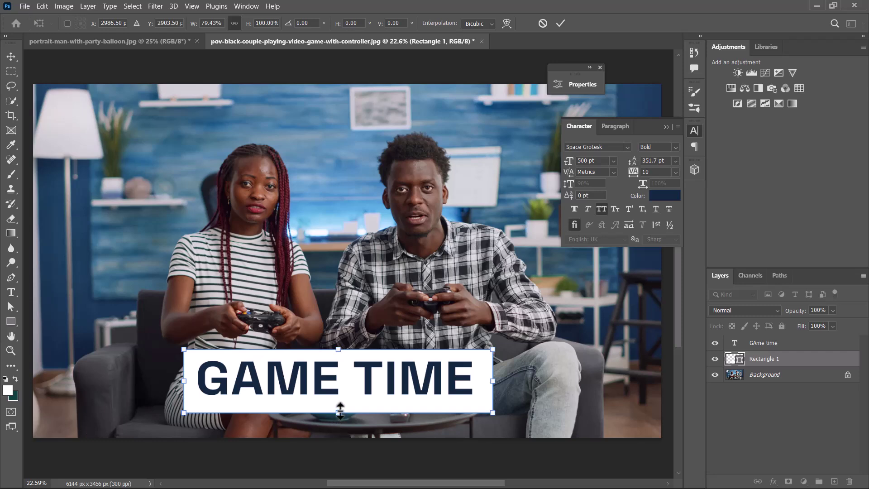
drag(338, 412, 337, 404)
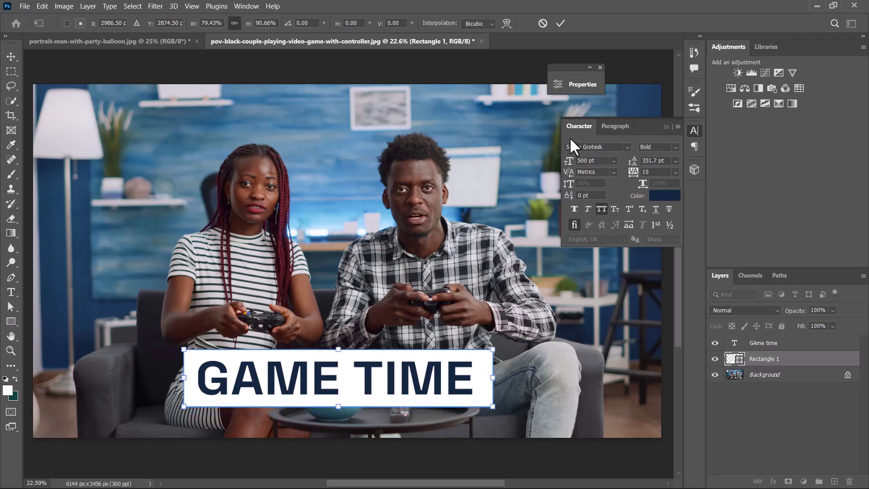
click(559, 24)
Align the text and rectangle on their horizontal and vertical centers, and move both slightly lower and to the right in the photo.
shift+click(765, 342)
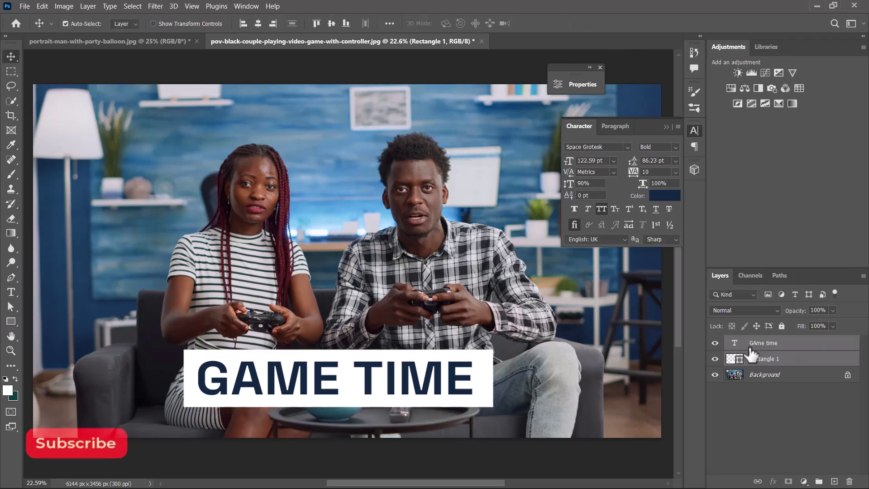
click(258, 23)
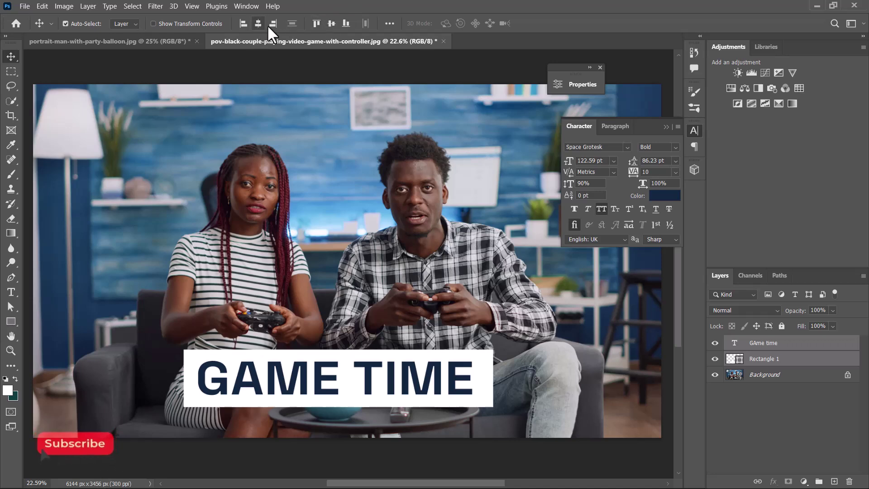
click(332, 24)
drag(389, 258, 388, 388)
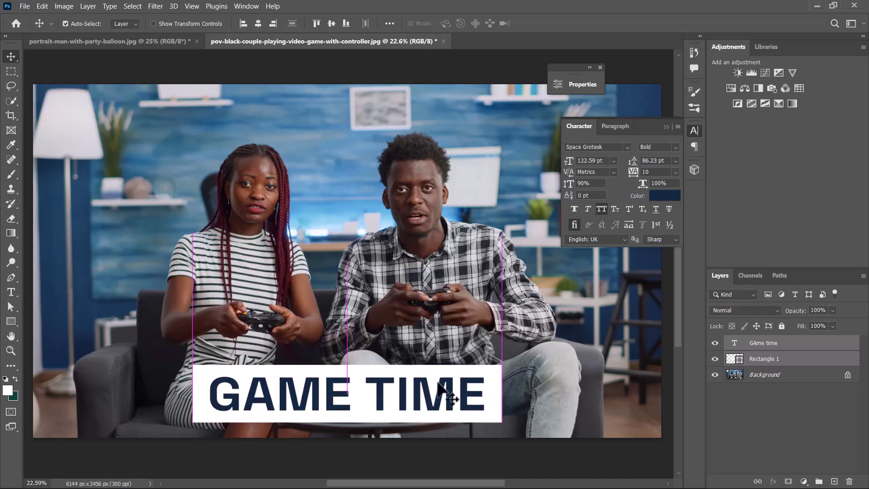
Load the "GAME TIME" lettering as a selection and add a layer mask from it to Rectangle 1.
click(792, 349)
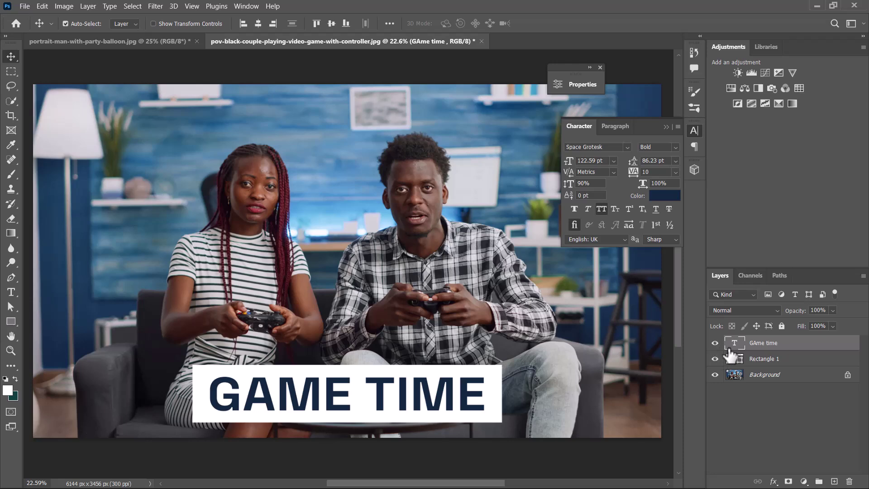
key(ctrl)
drag(731, 350, 736, 349)
drag(737, 348, 737, 349)
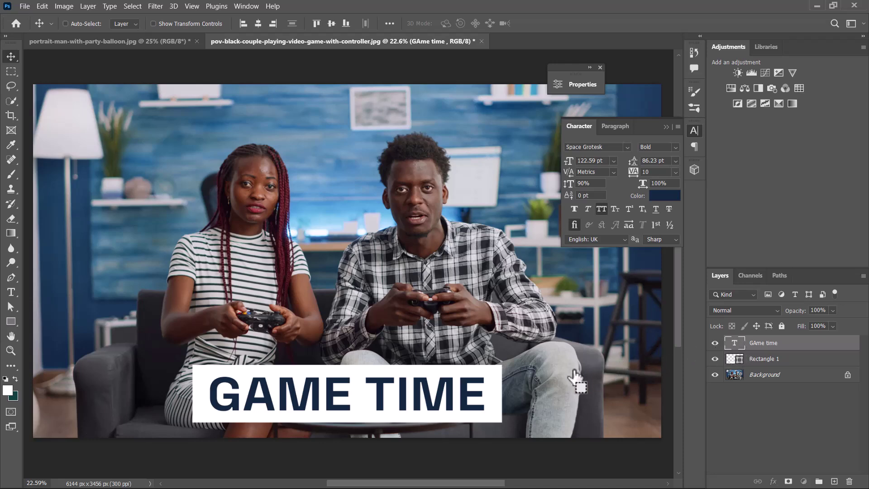
ctrl+click(734, 342)
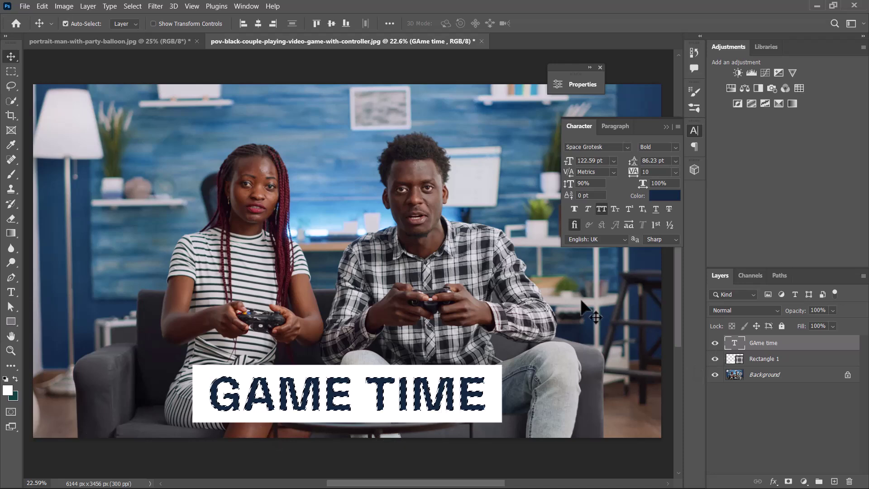
scroll(677, 299, down, 1)
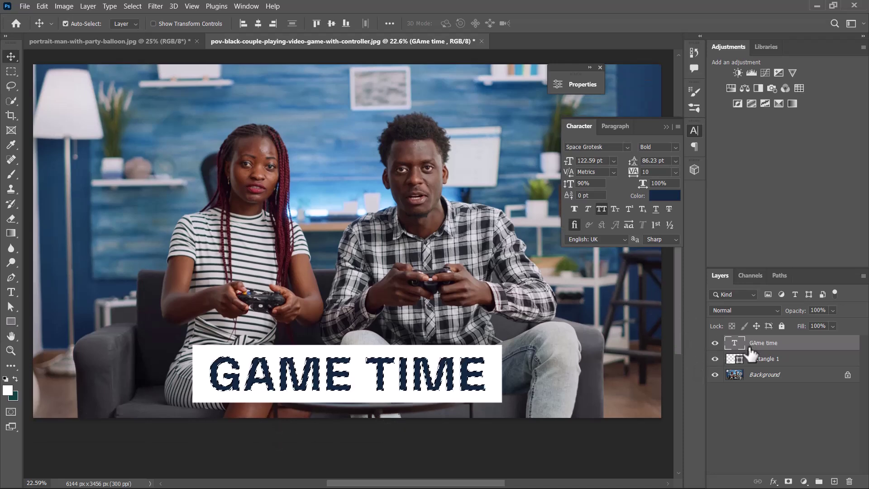
click(783, 359)
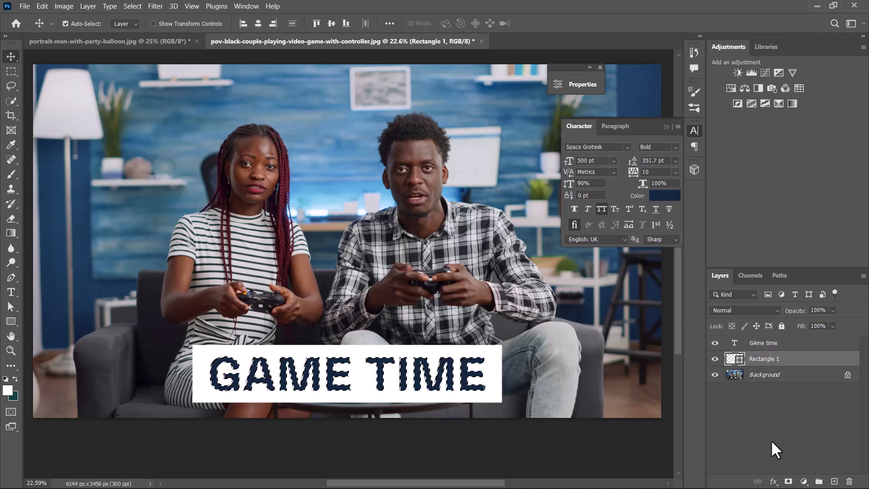
click(788, 482)
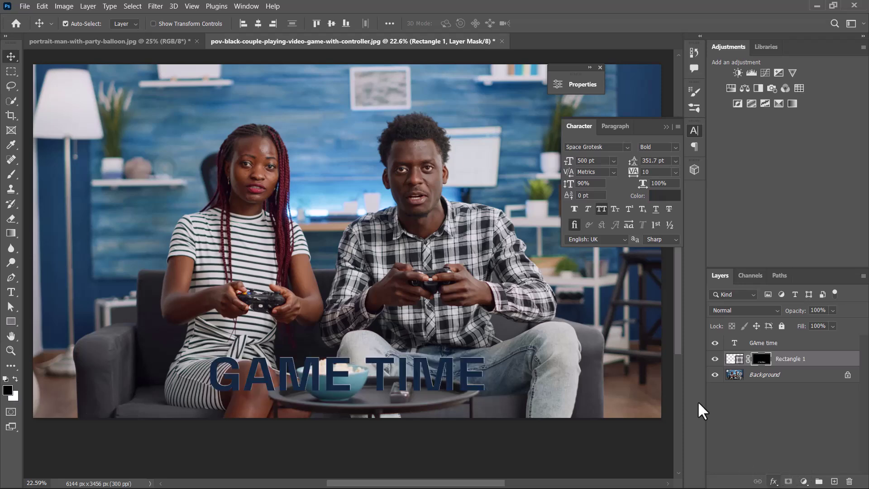
Toggle the visibility of the "GAME TIME" text and Rectangle 1 layers to examine what the mask shows.
click(716, 343)
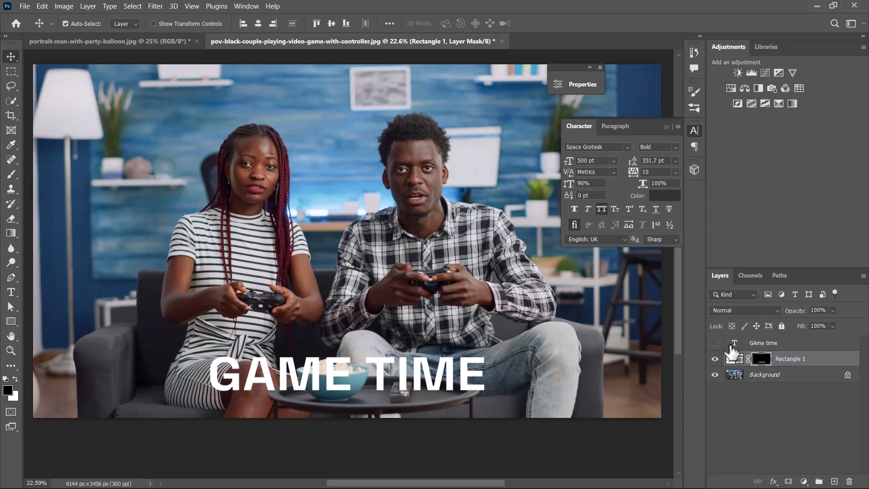
click(715, 343)
click(715, 359)
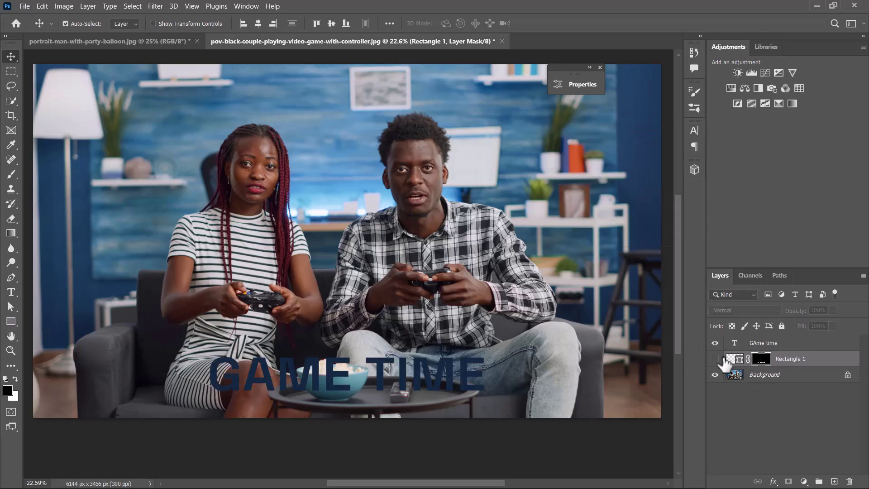
click(715, 359)
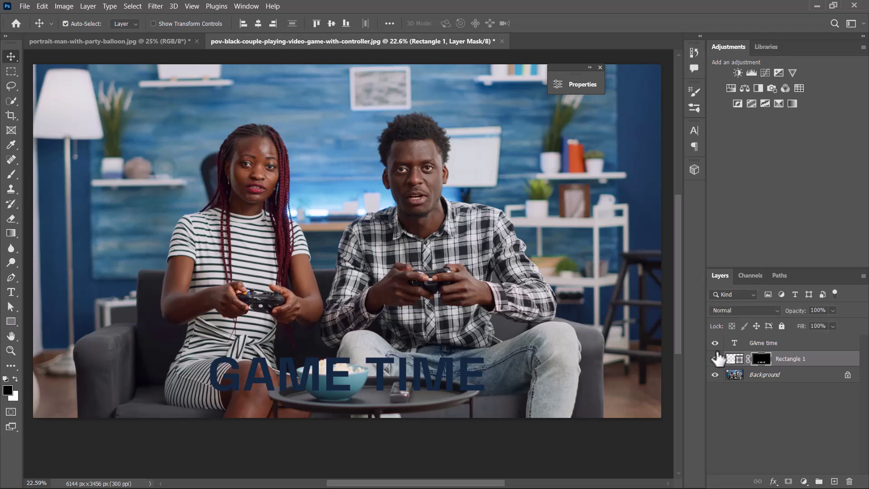
click(715, 343)
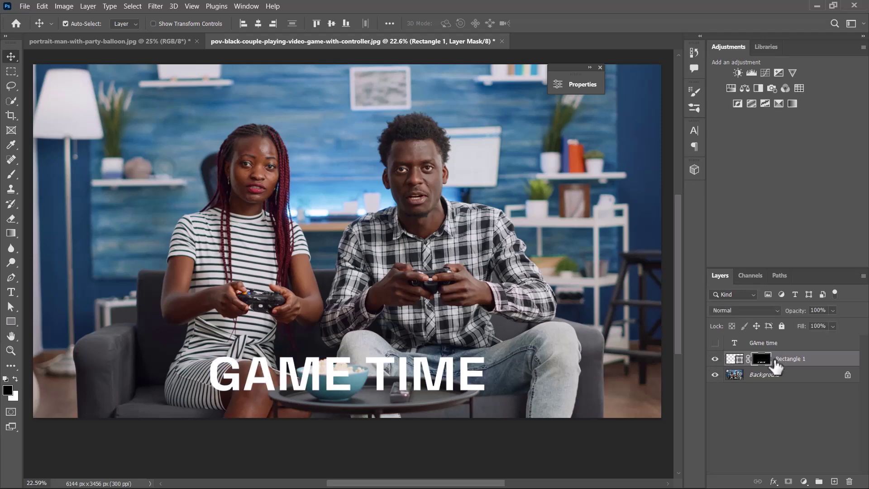
click(716, 343)
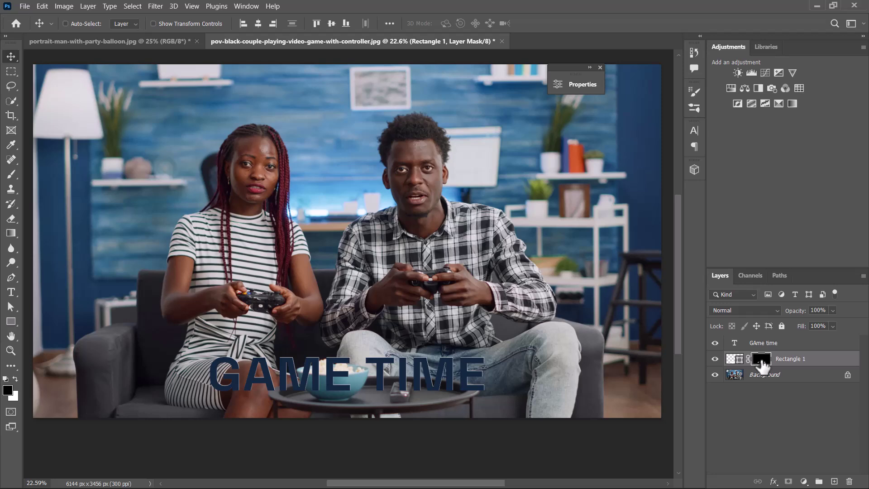
Invert the Rectangle 1 layer mask and hide the "GAME TIME" text layer so the photo shows through the letters.
key(ctrl+i)
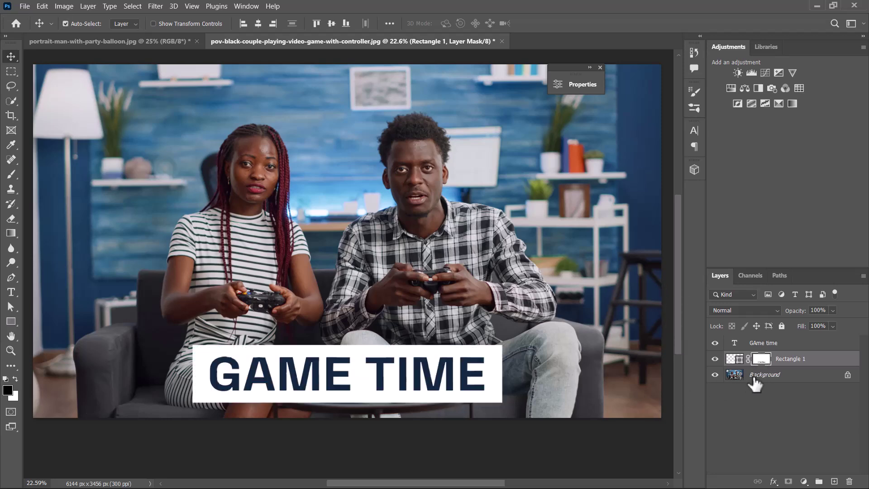
click(720, 345)
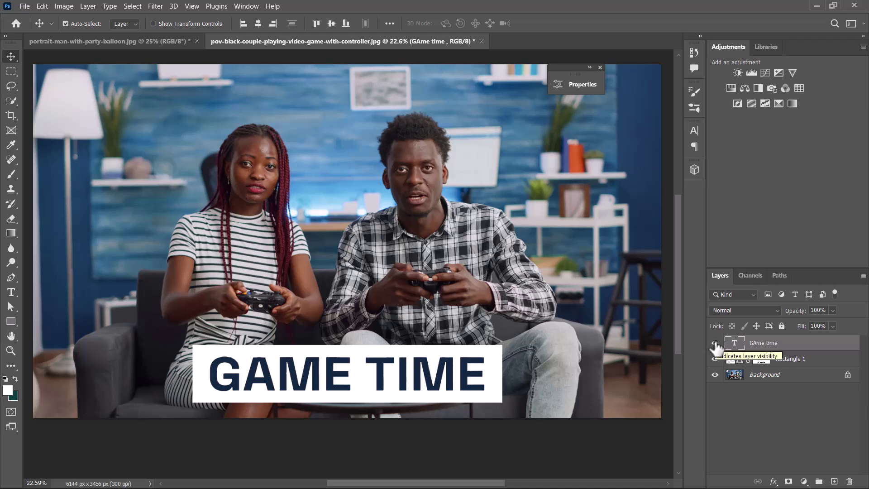
click(715, 343)
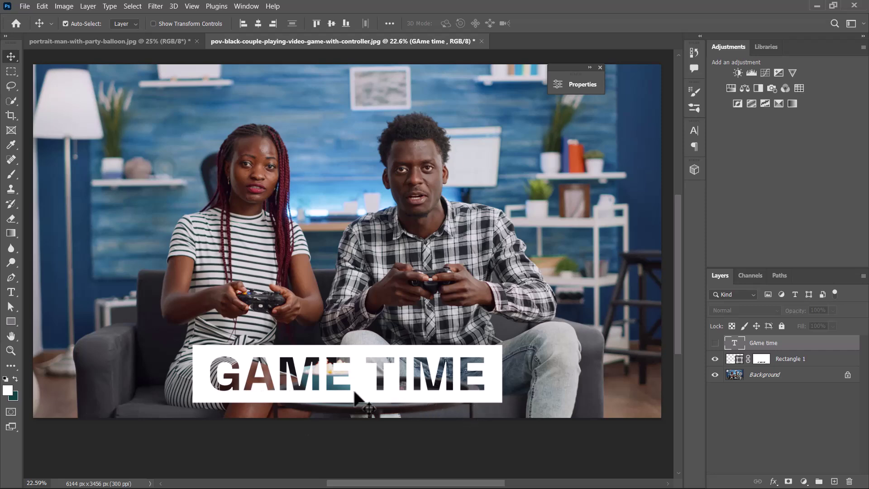
Move the see-through rectangle slightly left and up, then hide Rectangle 1 and show the "GAME TIME" text layer.
mouse_move(364, 389)
mouse_down()
mouse_move(365, 348)
mouse_move(498, 246)
mouse_move(348, 146)
mouse_move(294, 199)
mouse_move(196, 141)
mouse_move(349, 108)
mouse_move(443, 174)
mouse_move(389, 206)
mouse_move(344, 178)
mouse_move(330, 120)
mouse_move(346, 132)
mouse_move(326, 206)
mouse_move(240, 235)
mouse_move(357, 290)
mouse_move(343, 222)
mouse_move(297, 201)
mouse_move(353, 398)
mouse_up()
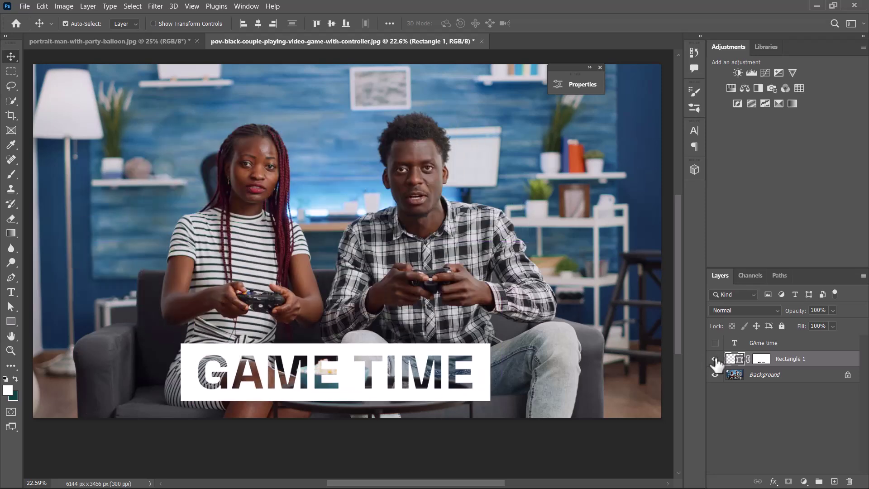
click(715, 359)
click(714, 342)
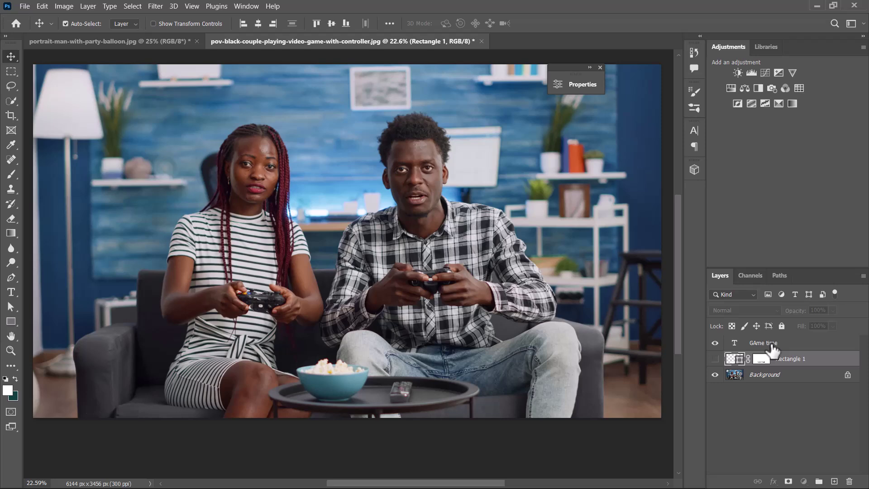
Change the "GAME TIME" text color to white, ffffff.
click(772, 346)
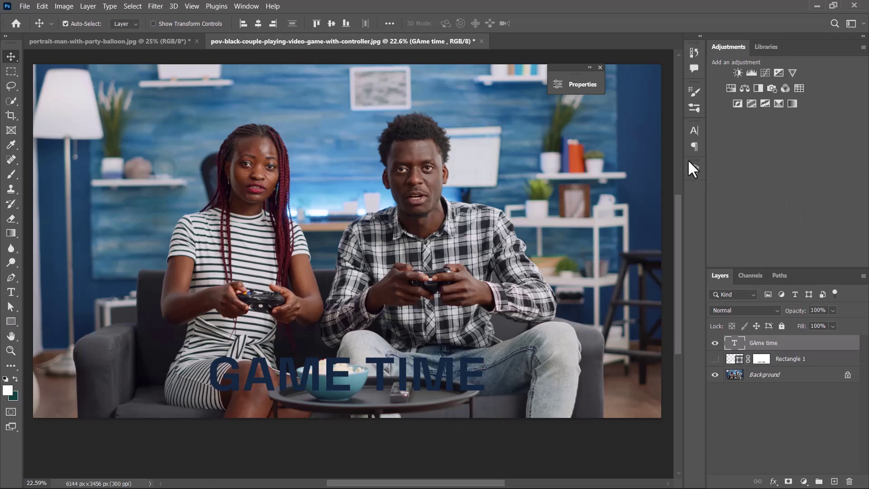
click(694, 131)
click(661, 202)
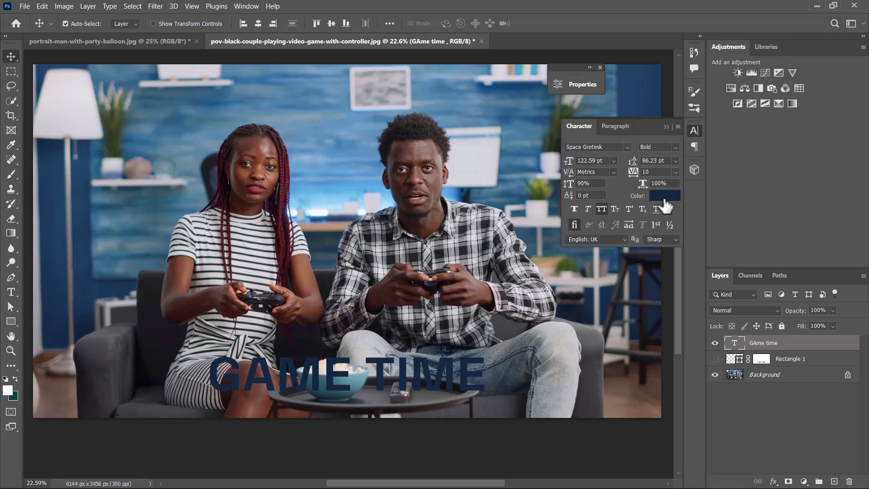
text(ffffff)
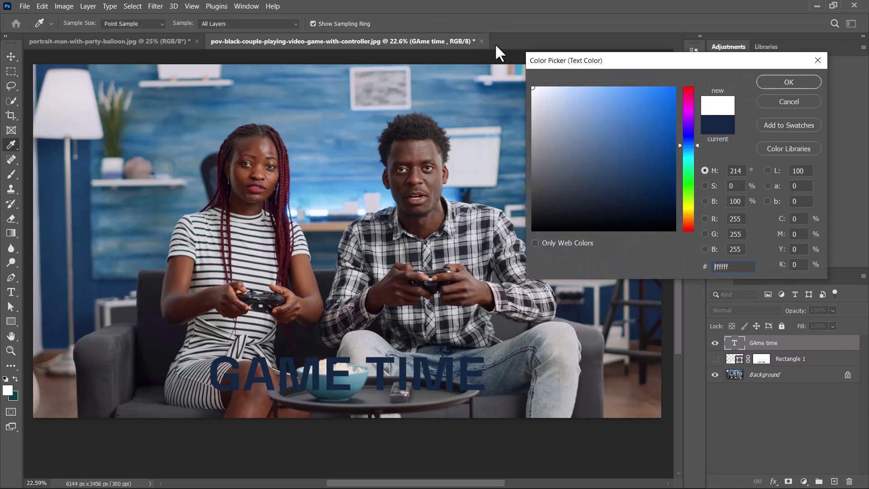
click(788, 81)
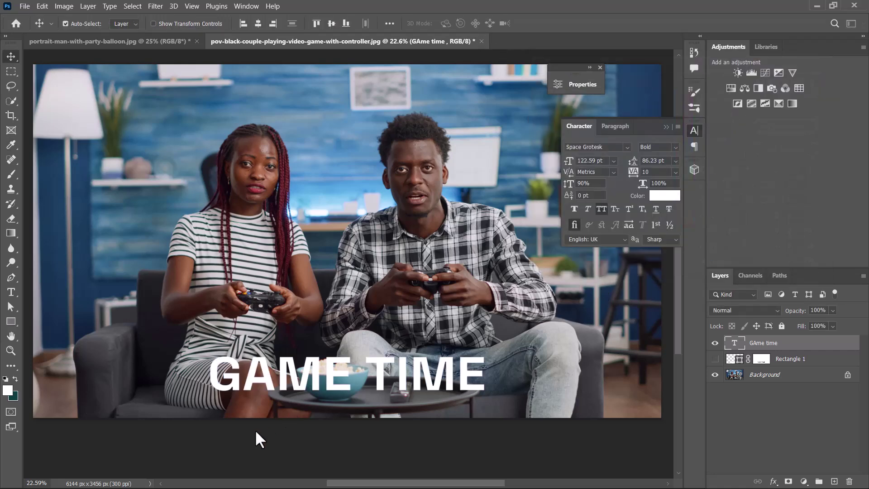
Duplicate the "GAME TIME" text layer, hide the original, and convert the copy to a shape.
drag(799, 349, 832, 482)
click(715, 358)
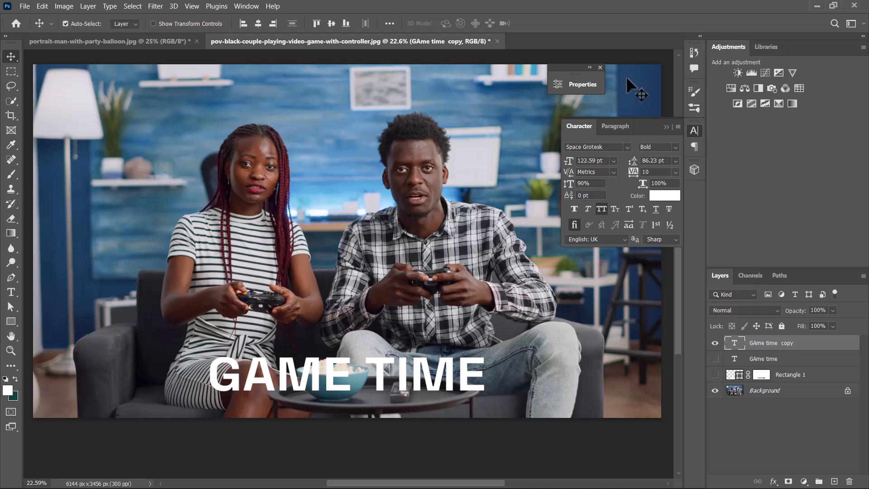
click(666, 127)
right_click(793, 343)
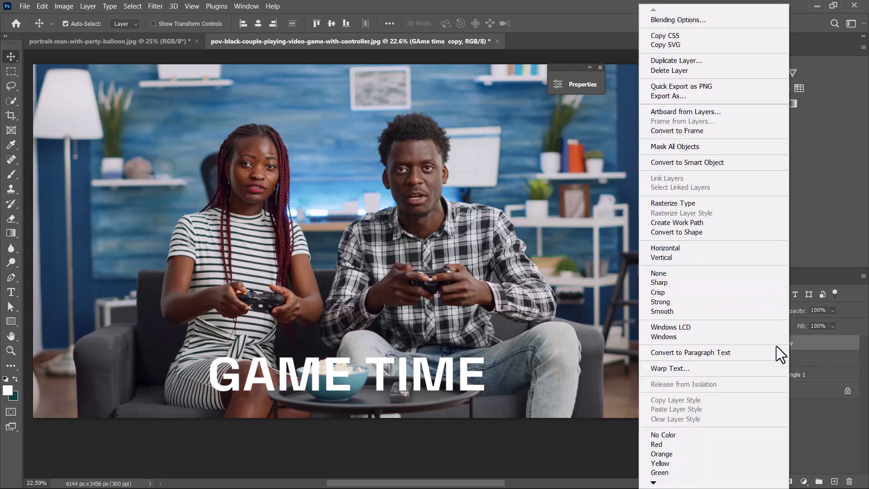
click(677, 232)
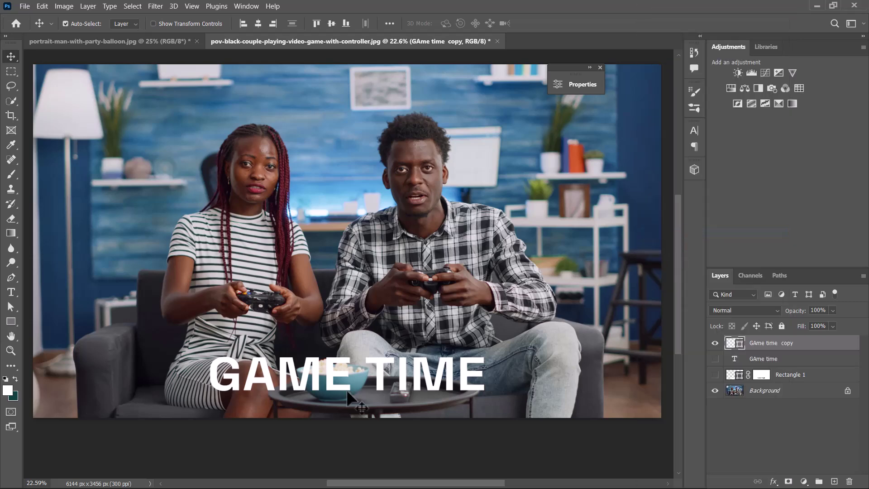
Give the "GAME TIME" shape copy no fill and a white stroke 10 px wide.
click(13, 319)
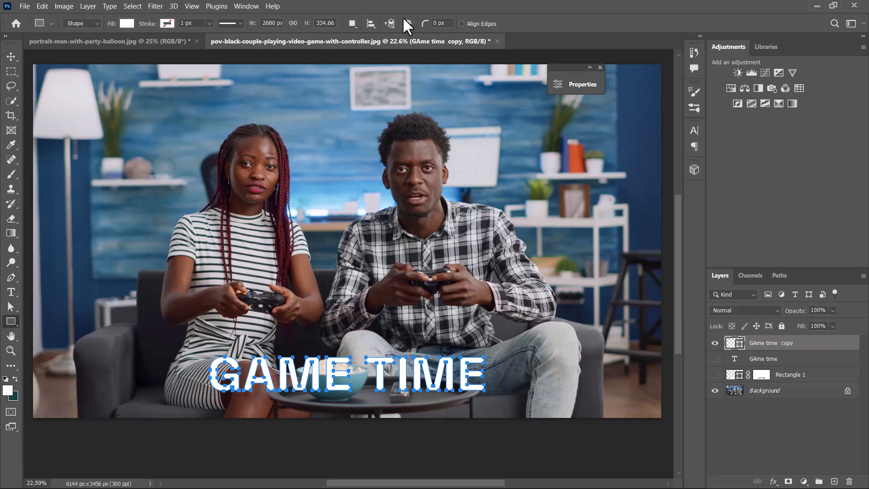
click(127, 24)
click(60, 45)
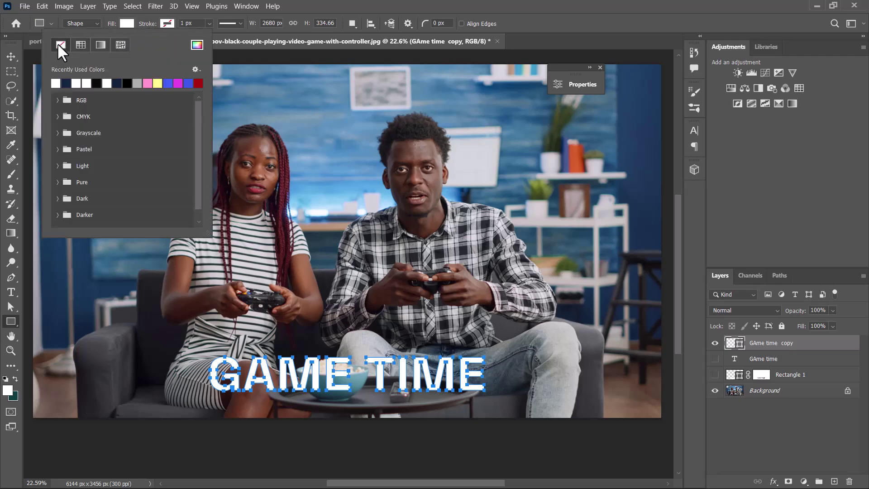
click(167, 23)
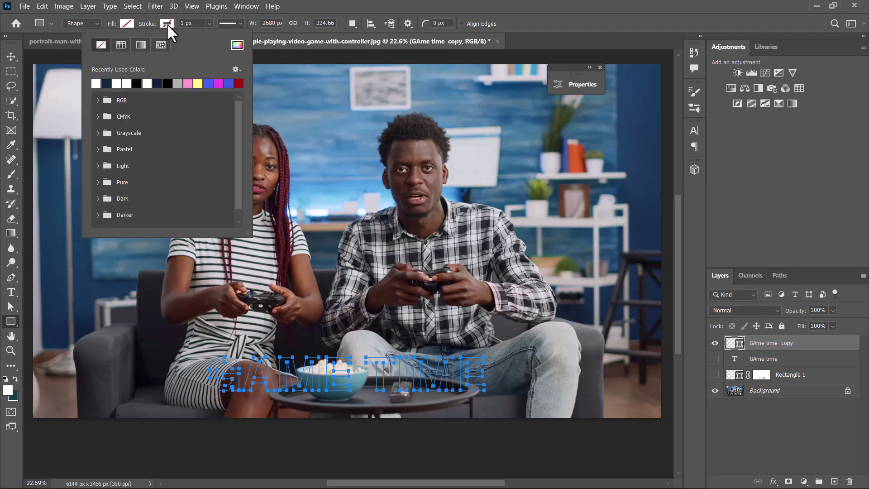
click(99, 82)
click(185, 26)
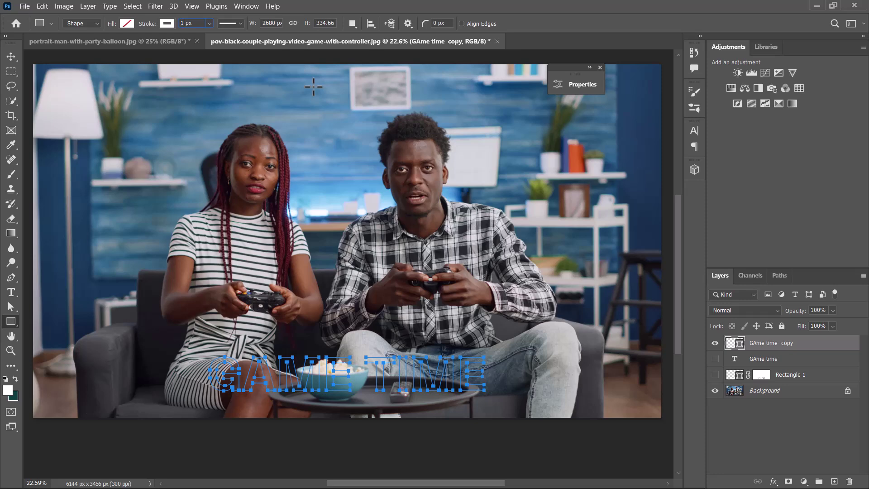
key(Return)
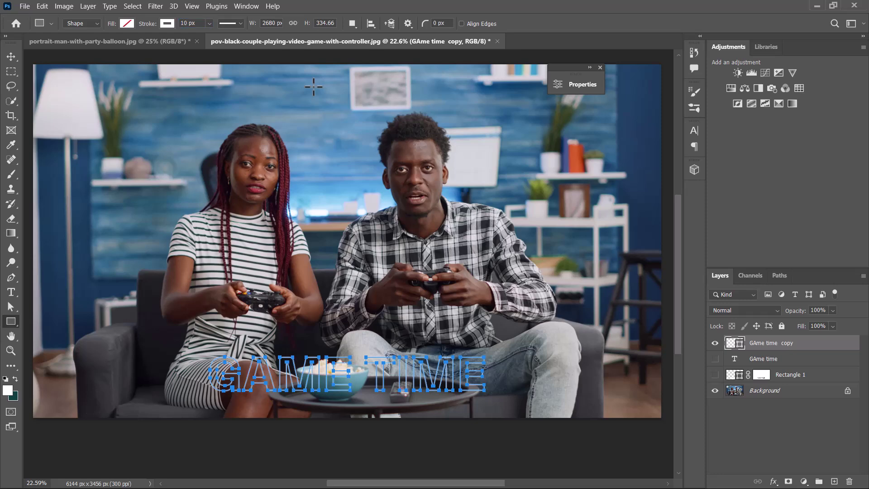
click(7, 59)
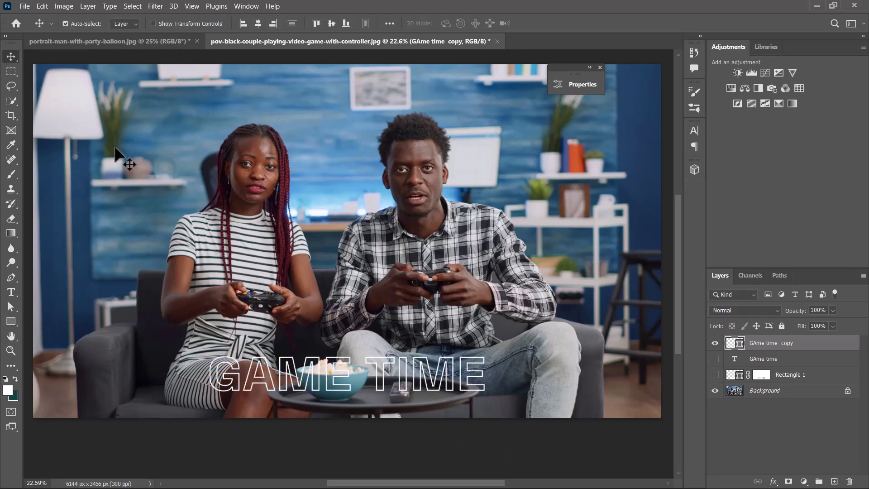
Increase the shape copy's stroke width to 15 px and move the outlined lettering slightly up and left.
click(11, 322)
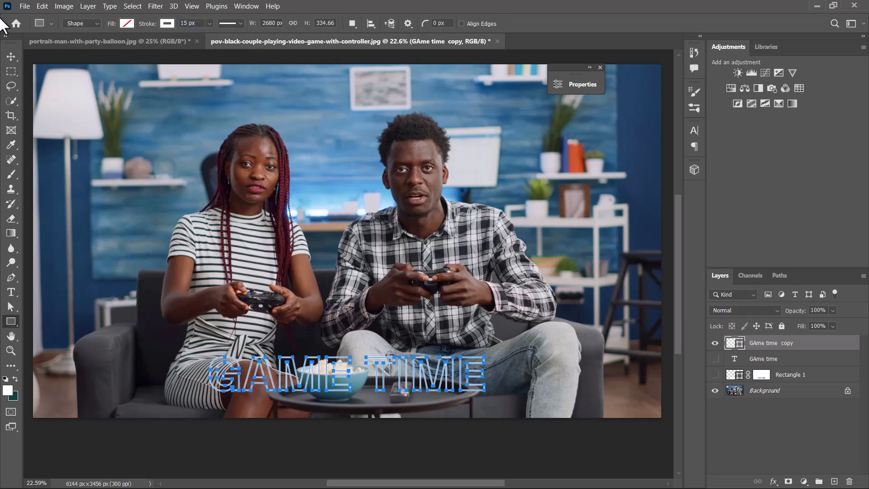
click(11, 57)
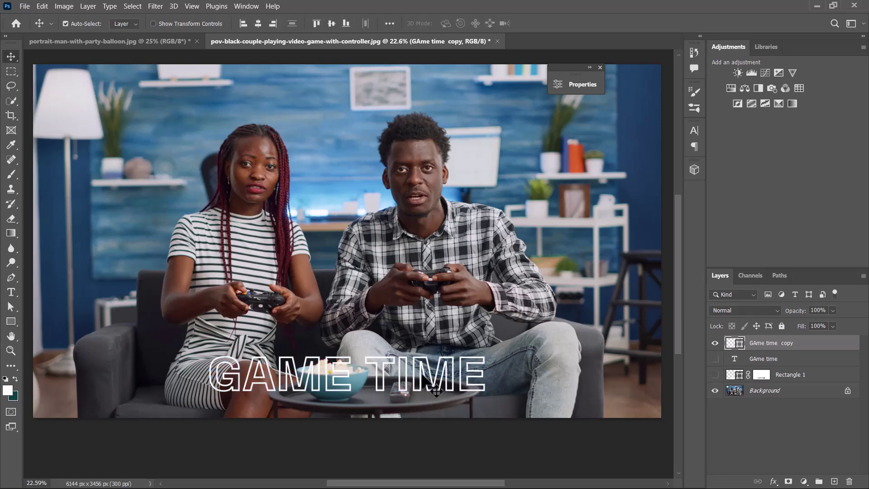
drag(434, 383, 400, 362)
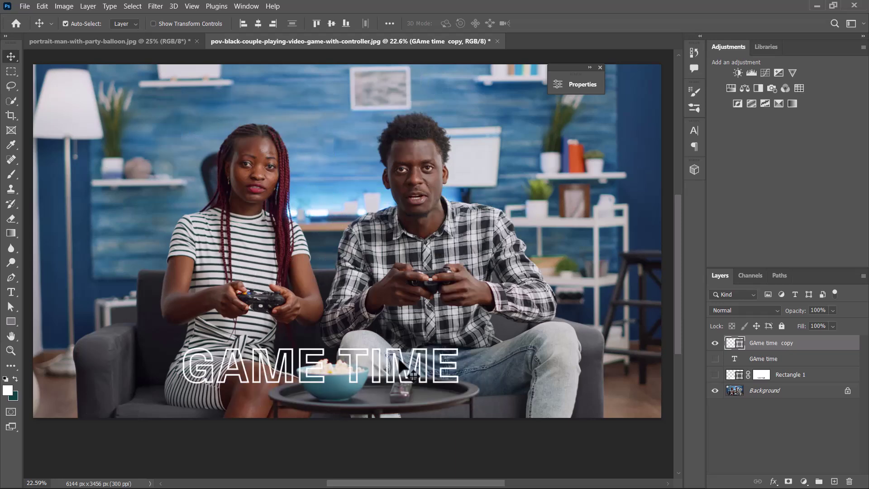
Hide the outlined copy, show the original "GAME TIME" text, and move it above the two people's heads.
click(715, 358)
click(788, 360)
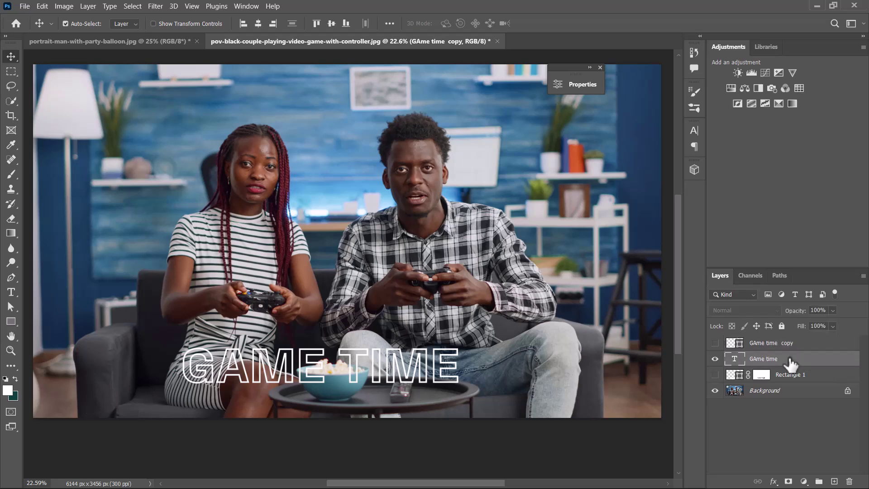
drag(435, 386, 396, 103)
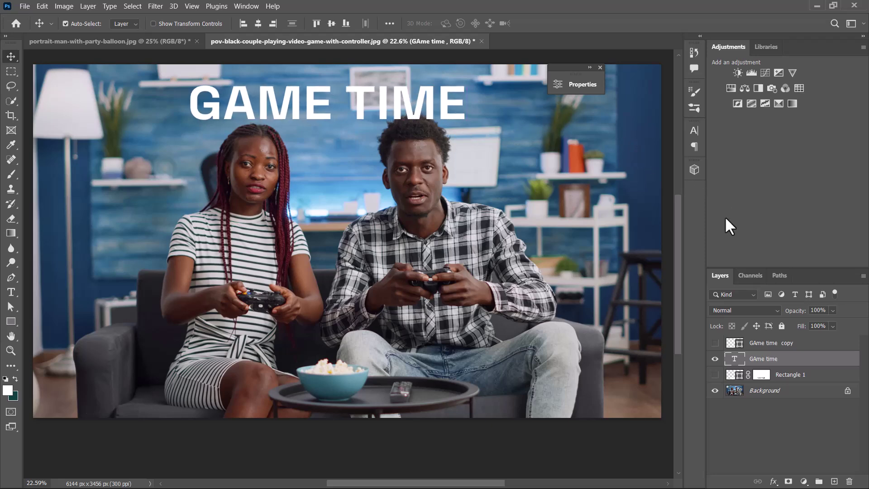
Change the color of the original "GAME TIME" text to black.
click(695, 130)
click(665, 195)
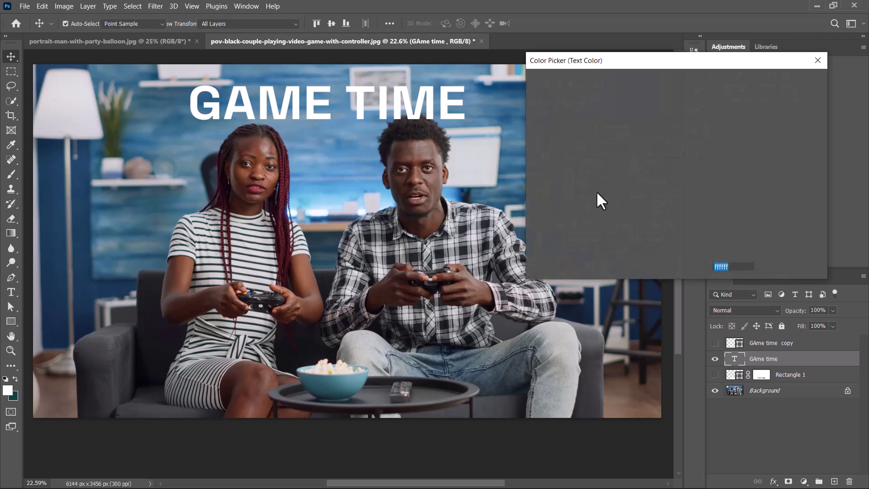
drag(596, 192, 518, 224)
key(Return)
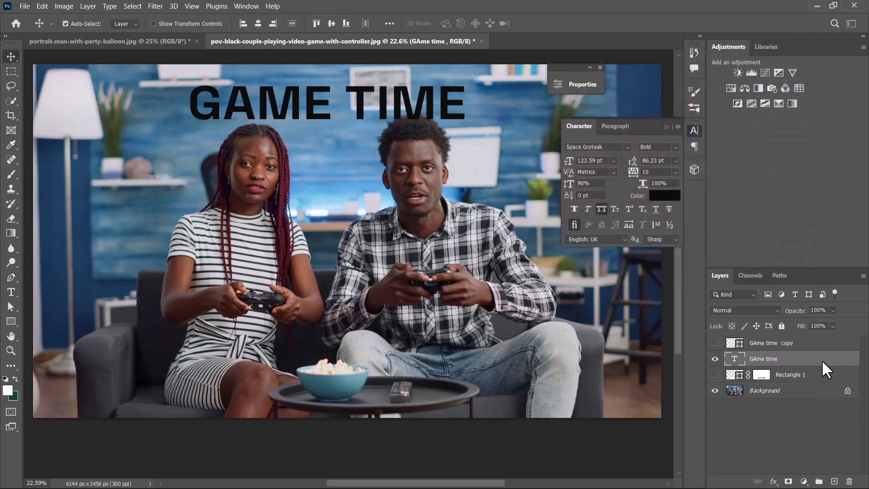
Try the Soft Light blend mode on the "GAME TIME" text layer, then set it to Screen.
click(749, 308)
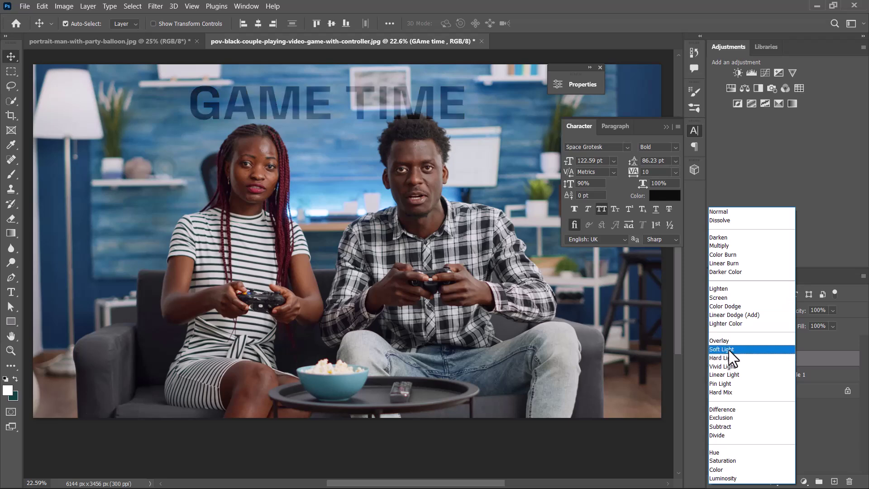
click(728, 349)
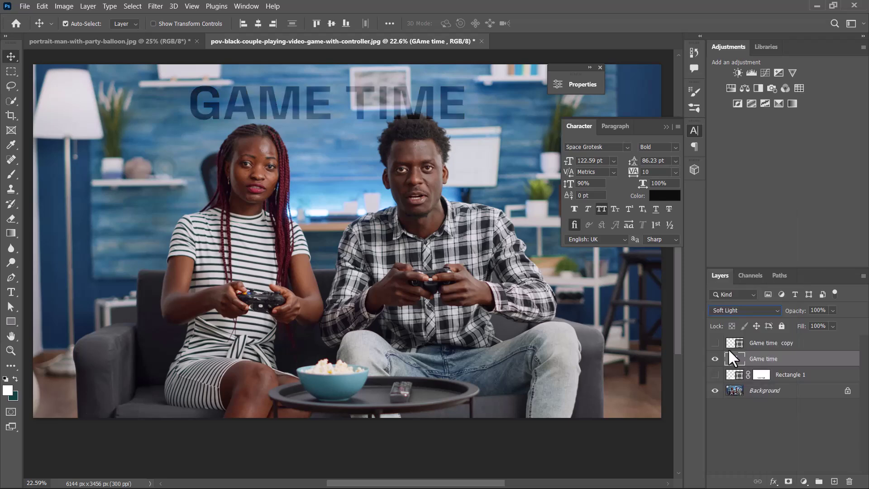
click(735, 308)
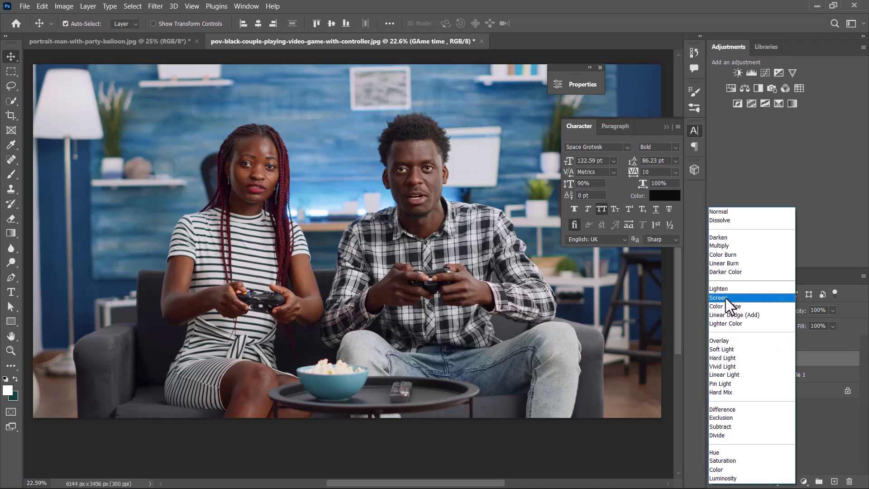
click(726, 297)
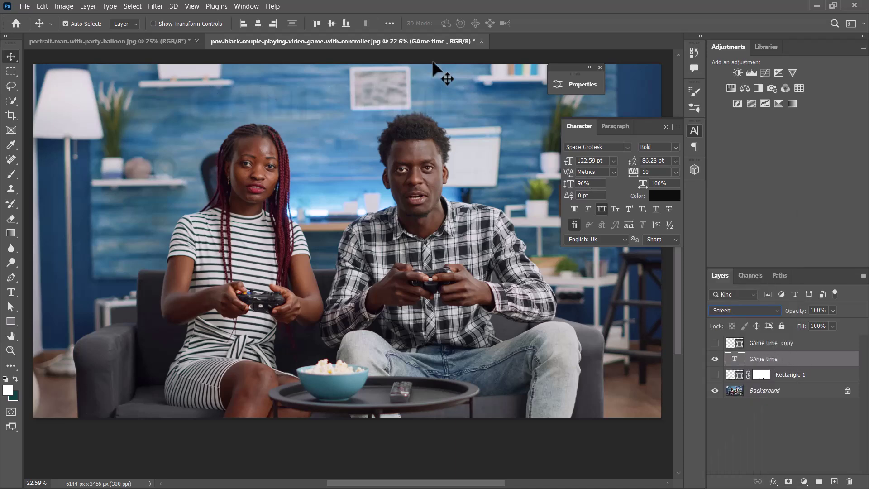
Open the "GAME TIME" layer's style settings, enable Bevel & Emboss, and keep the dialog clear of the lettering.
click(666, 126)
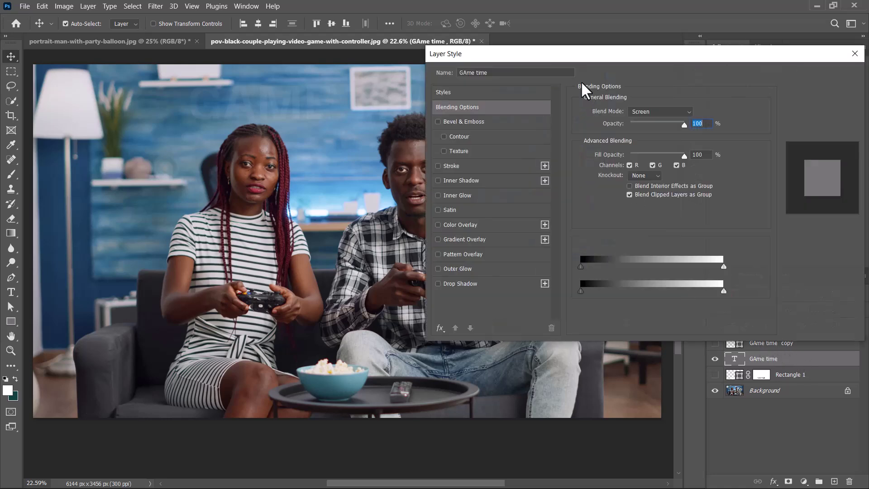
drag(556, 54, 602, 120)
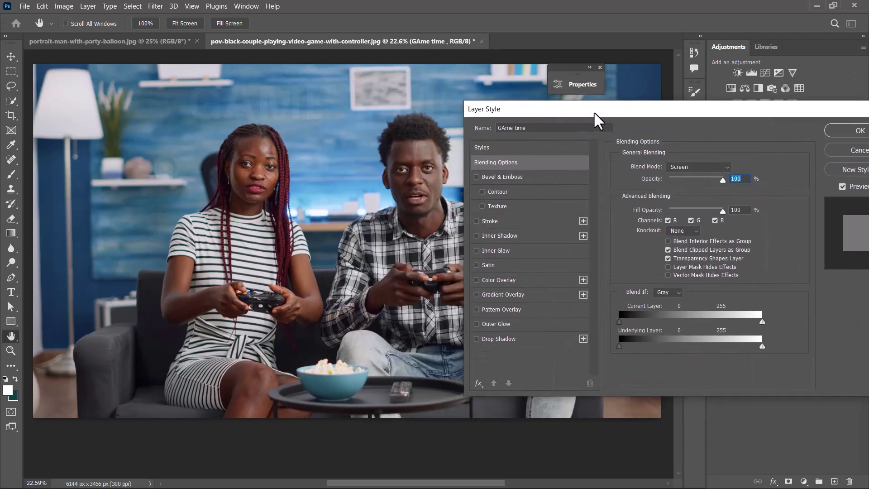
click(507, 178)
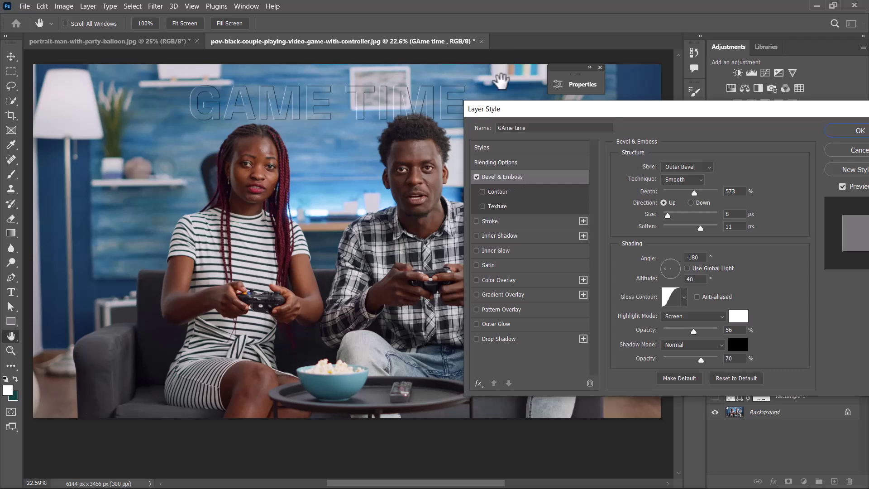
drag(525, 119, 563, 119)
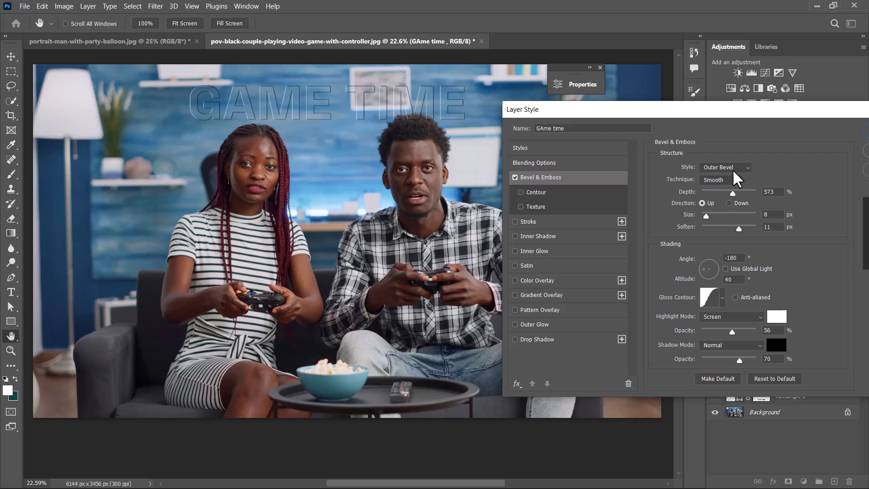
Set the bevel style to Outer Bevel with depth 990%, size 7 px and soften 13 px.
click(719, 168)
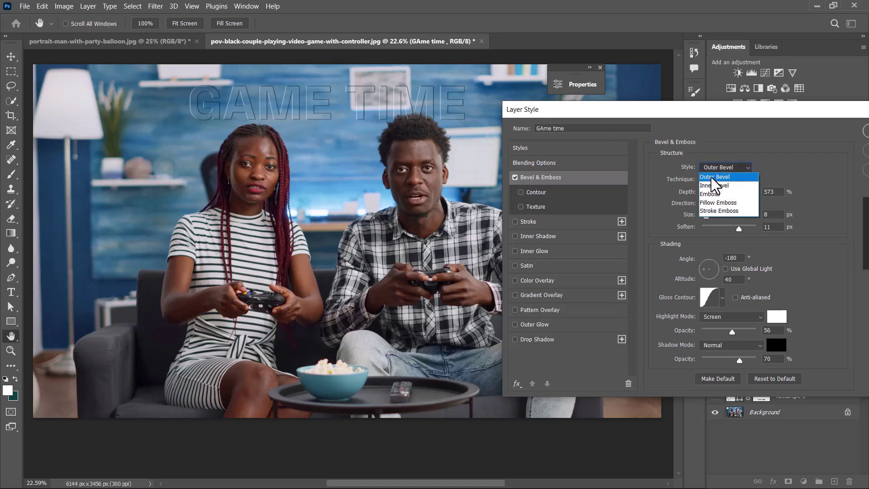
click(715, 177)
drag(732, 192, 755, 193)
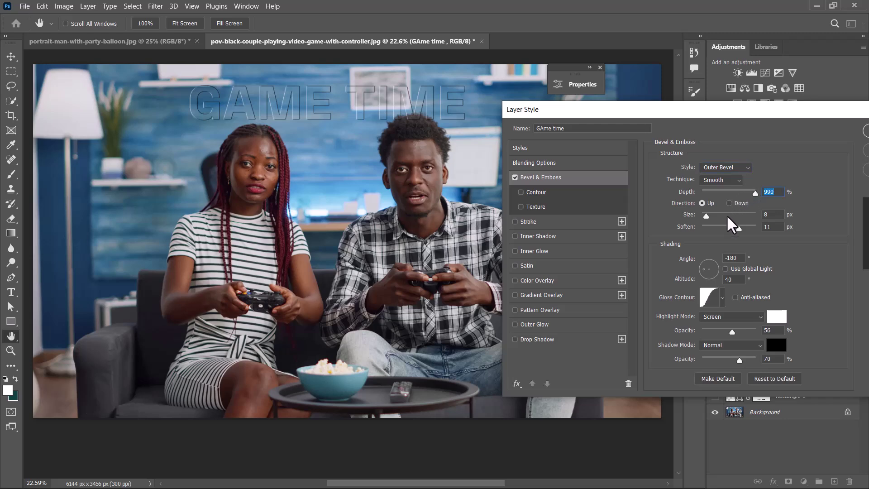
drag(706, 216, 747, 228)
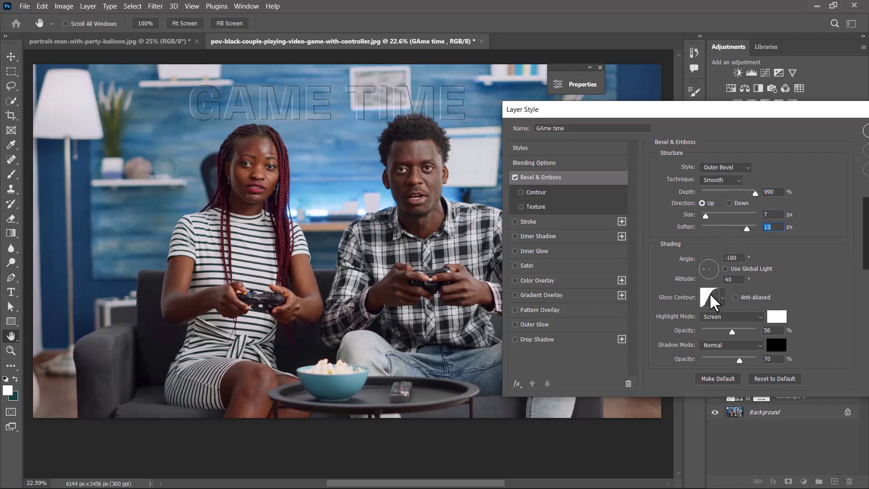
Try several gloss contour presets for the bevel, including peaked and stepped shapes, then choose the smooth S-shaped contour.
click(722, 297)
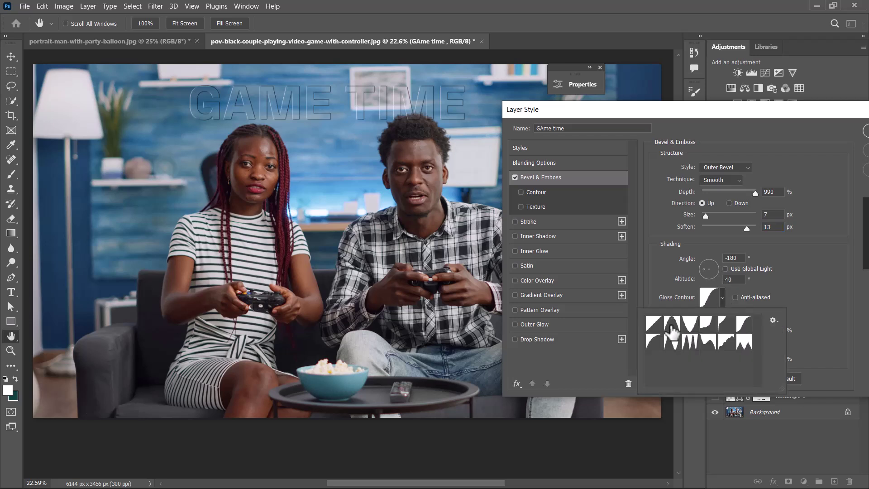
click(672, 323)
click(656, 327)
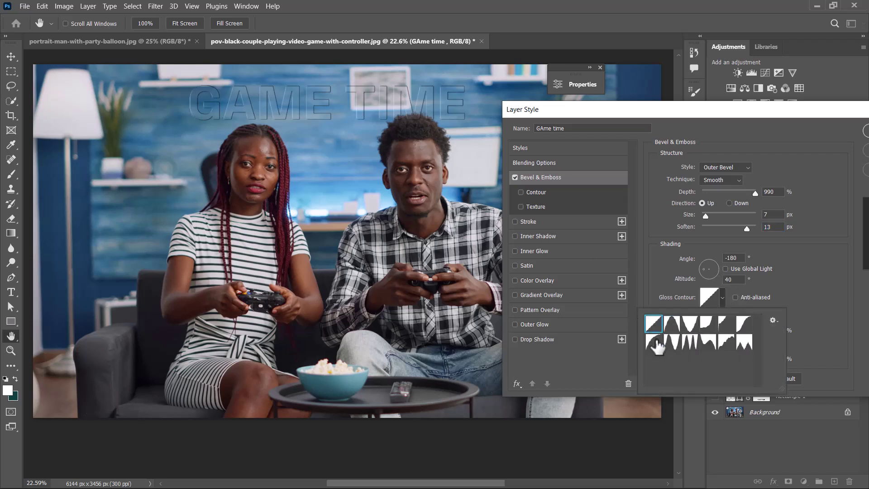
click(655, 343)
click(672, 342)
click(689, 342)
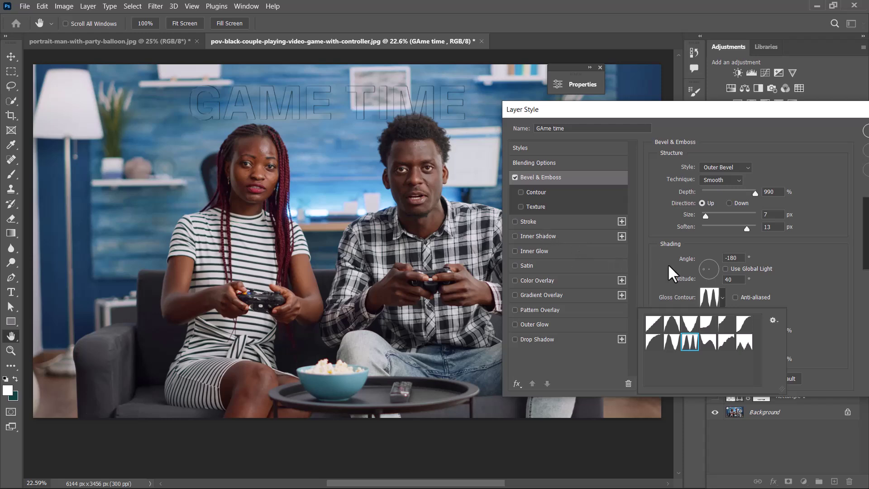
click(706, 325)
click(708, 343)
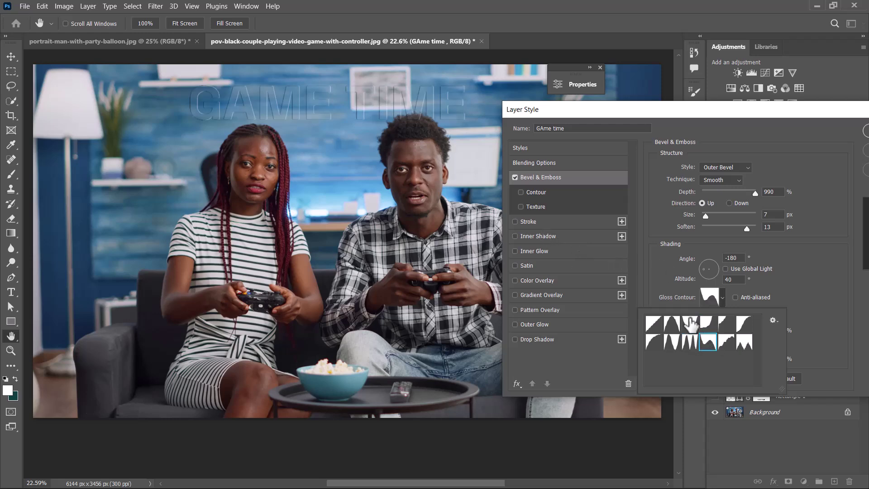
click(689, 326)
click(726, 327)
click(743, 325)
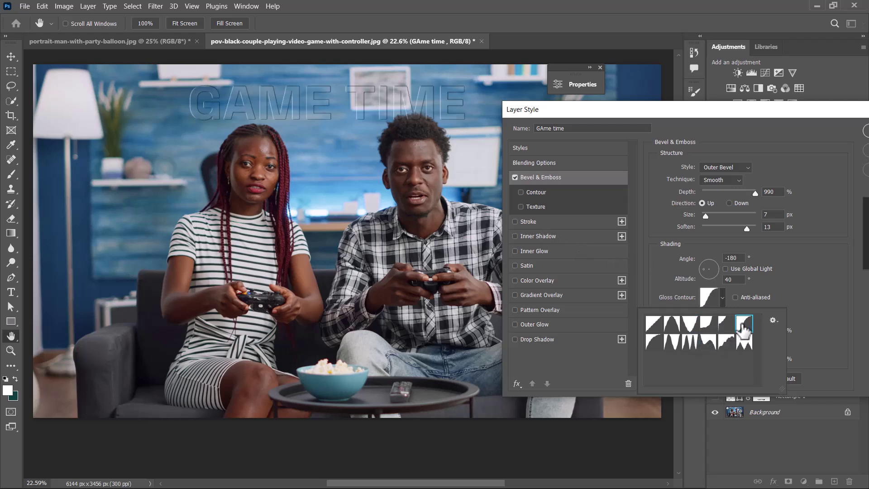
click(725, 343)
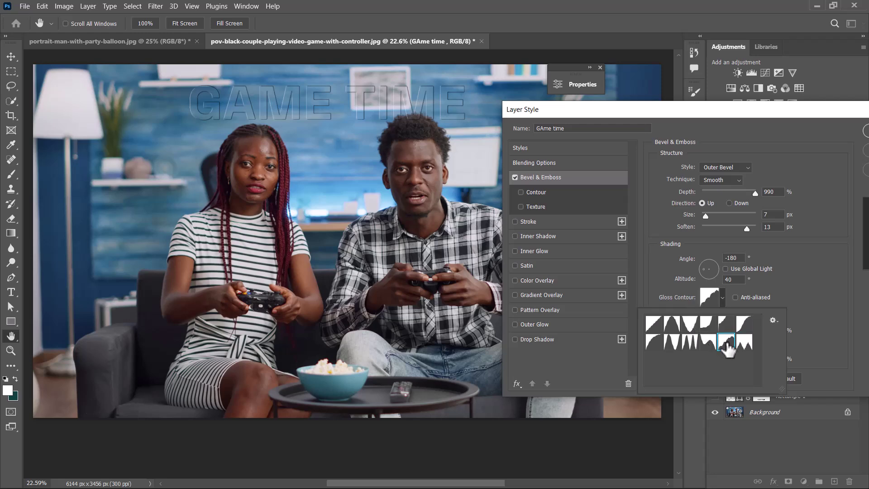
click(709, 346)
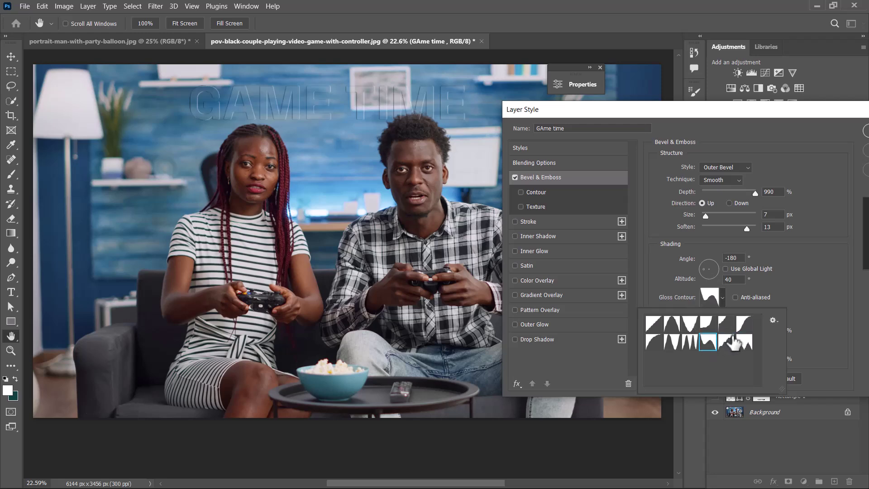
click(746, 326)
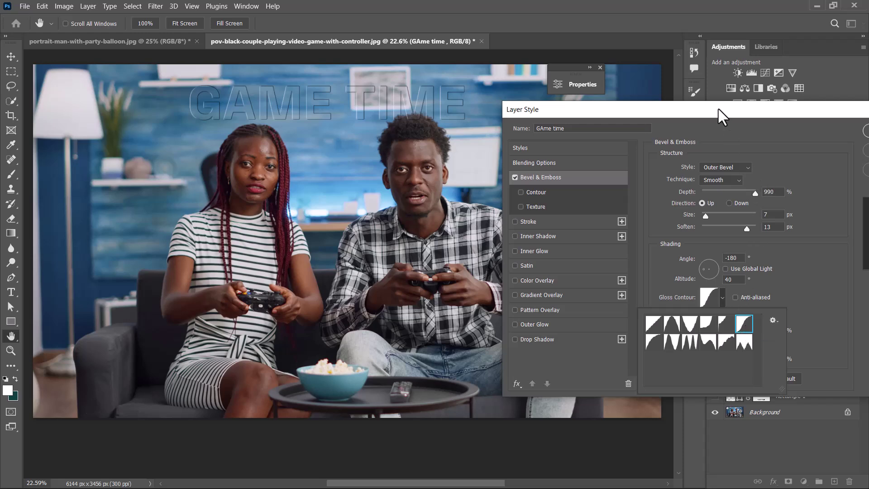
Reposition the Layer Style dialog clear of the lettering and apply the Bevel & Emboss settings to the "GAME TIME" text.
drag(718, 109, 658, 138)
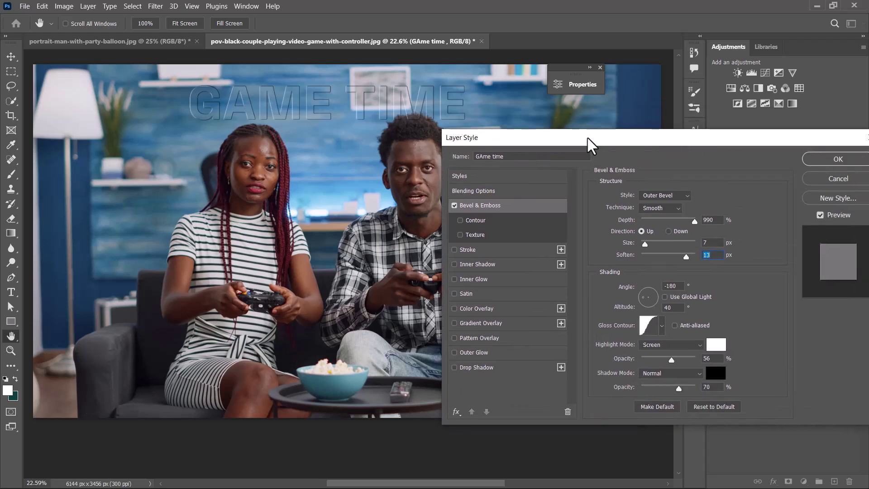
drag(588, 143, 629, 129)
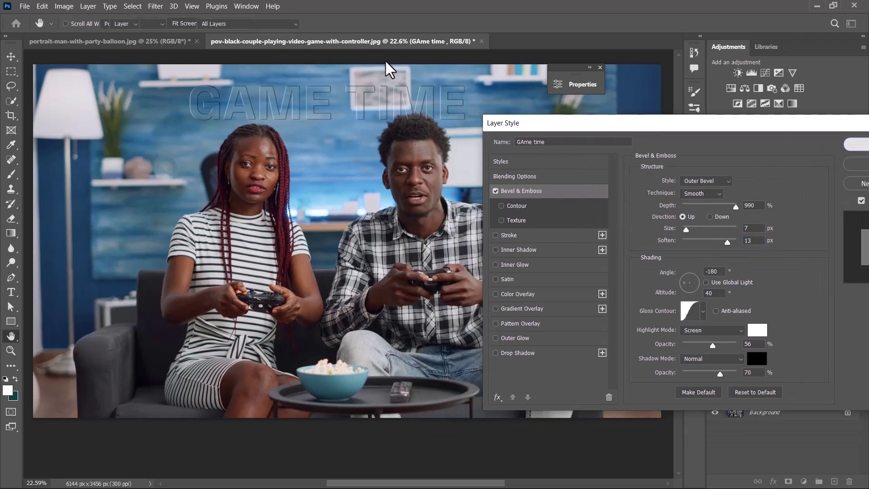
key(Return)
Scale the "GAME TIME" text proportionally to about 124% and place it across the tops of the couple's heads.
key(ctrl+t)
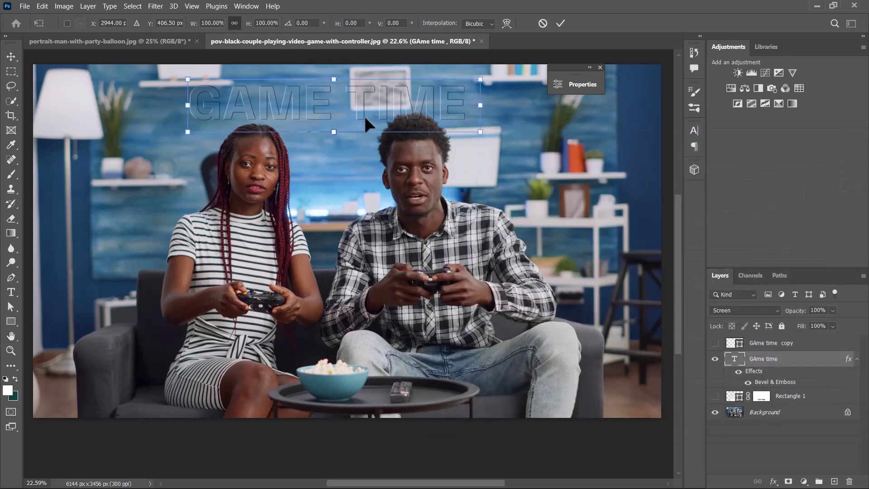
drag(340, 148, 340, 161)
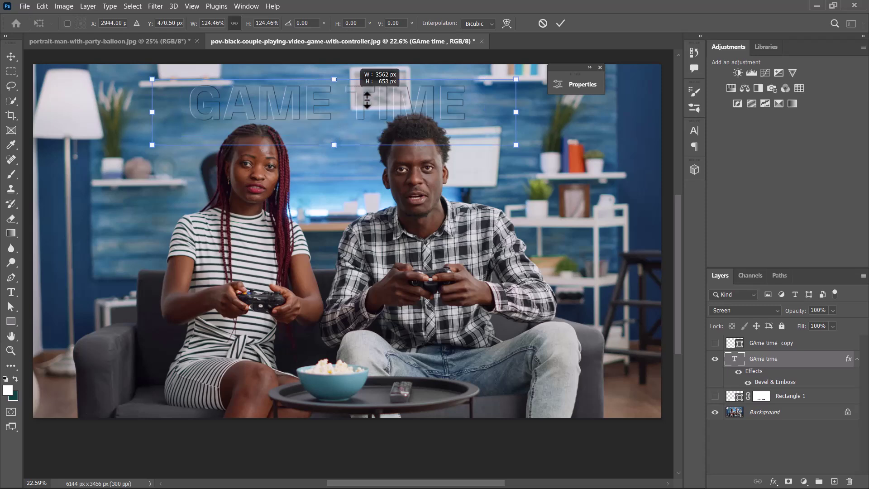
drag(390, 100, 421, 221)
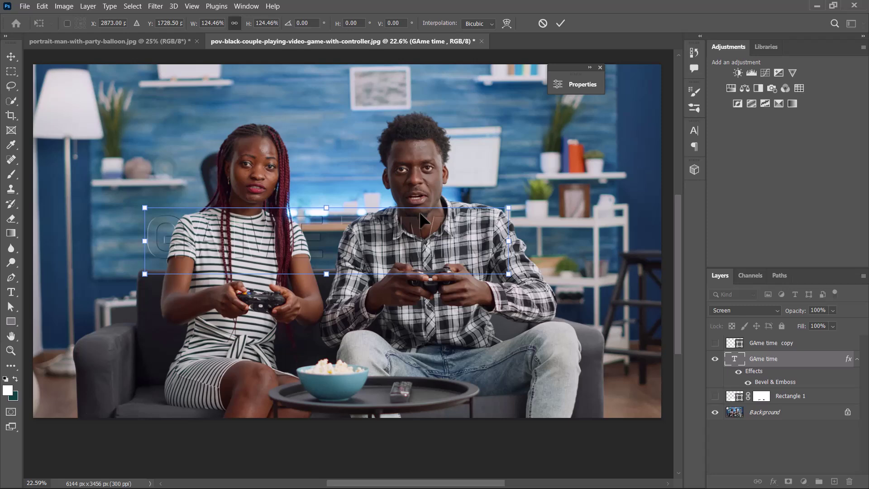
drag(384, 246, 377, 127)
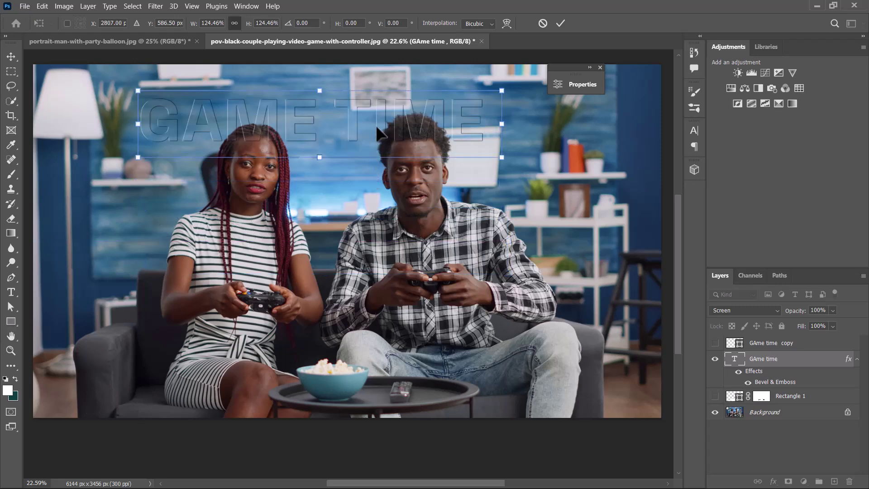